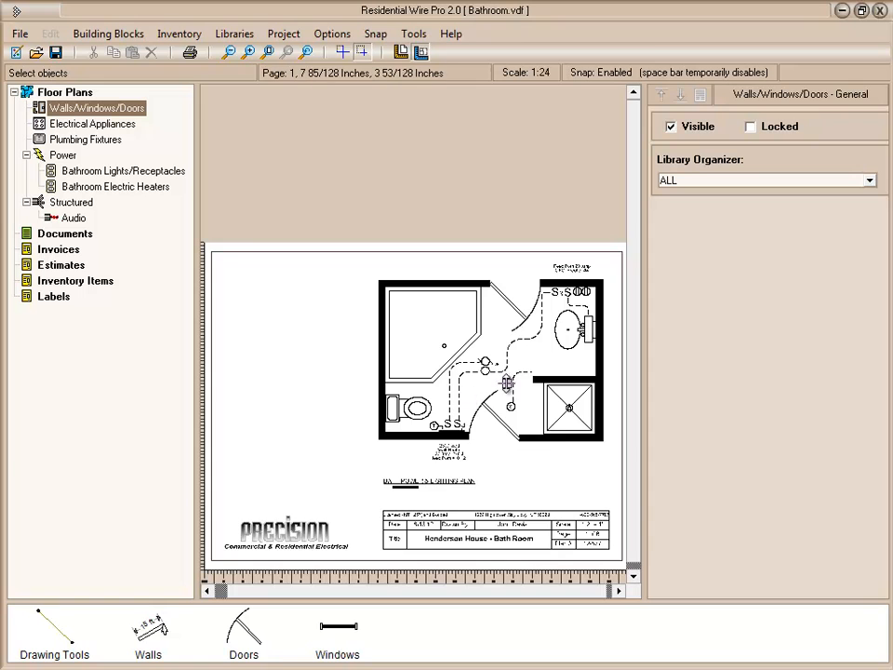
scroll(510, 382, up, 1)
scroll(510, 381, up, 2)
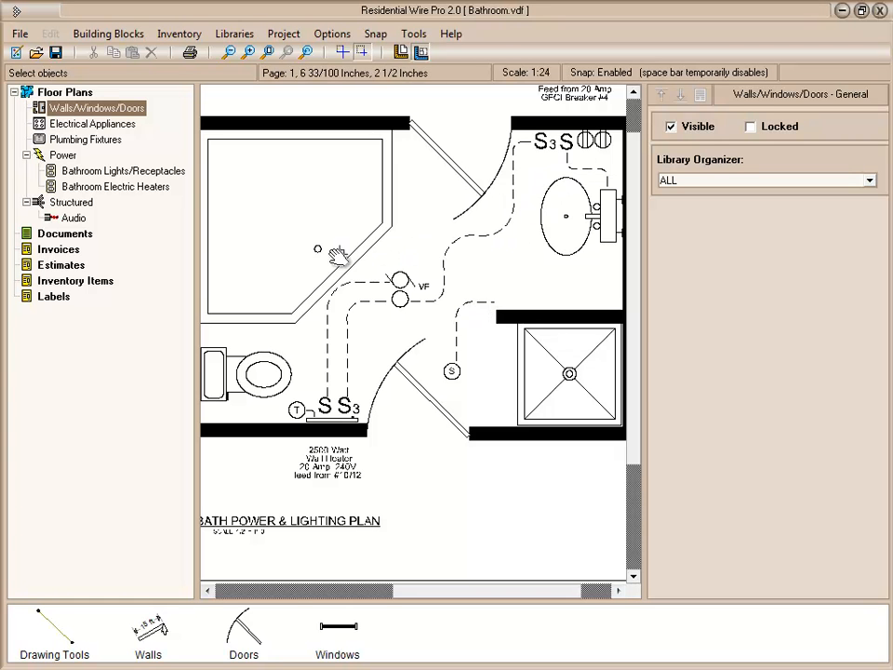
scroll(349, 258, down, 4)
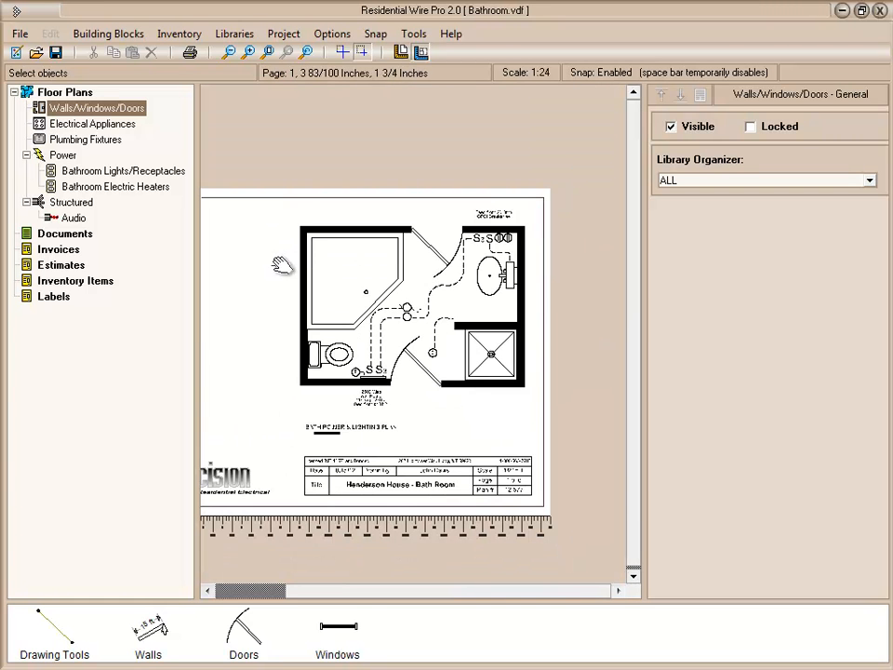
scroll(382, 281, up, 1)
drag(384, 282, 420, 308)
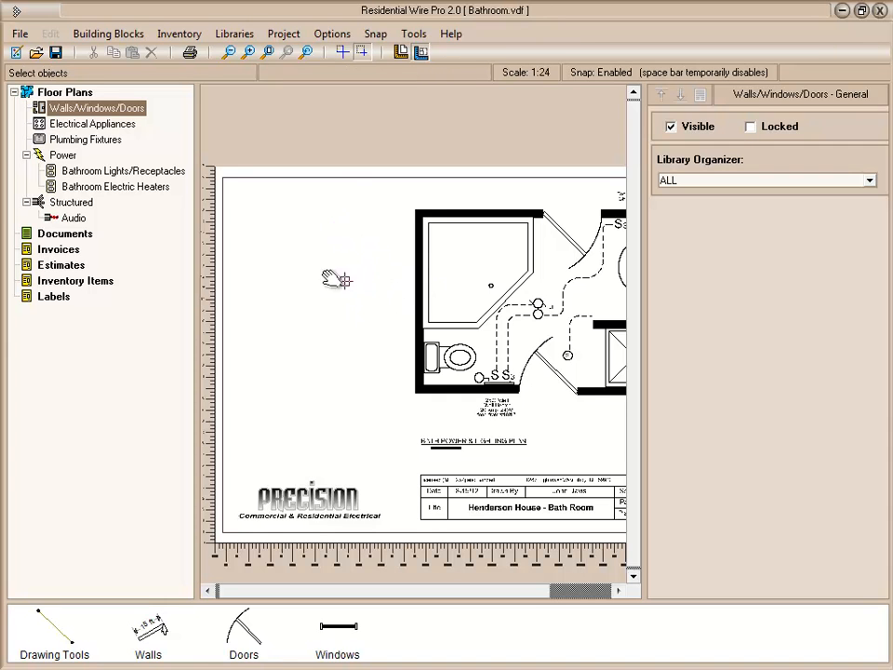
Step: Open the Building Block Designer
click(96, 34)
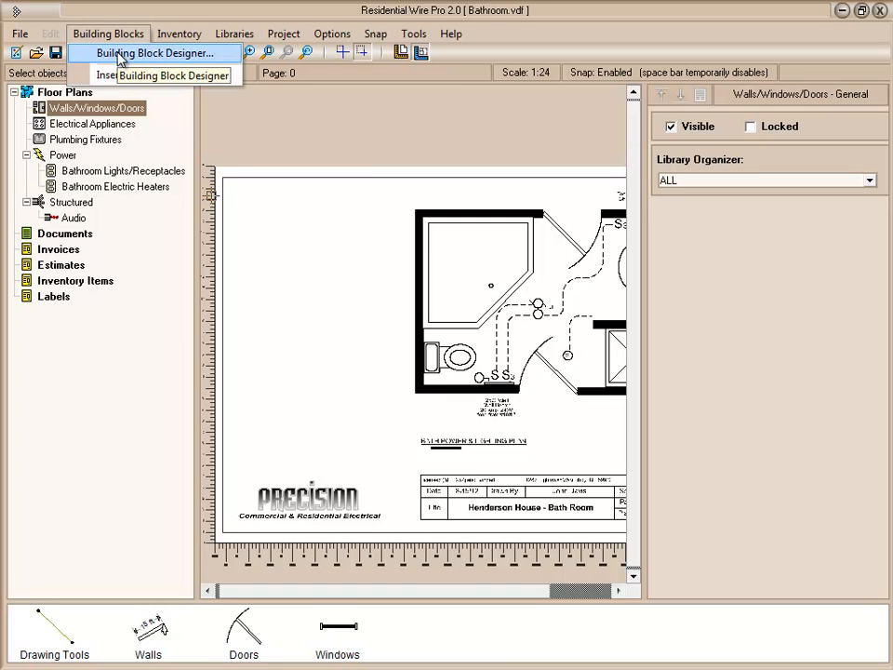
click(119, 54)
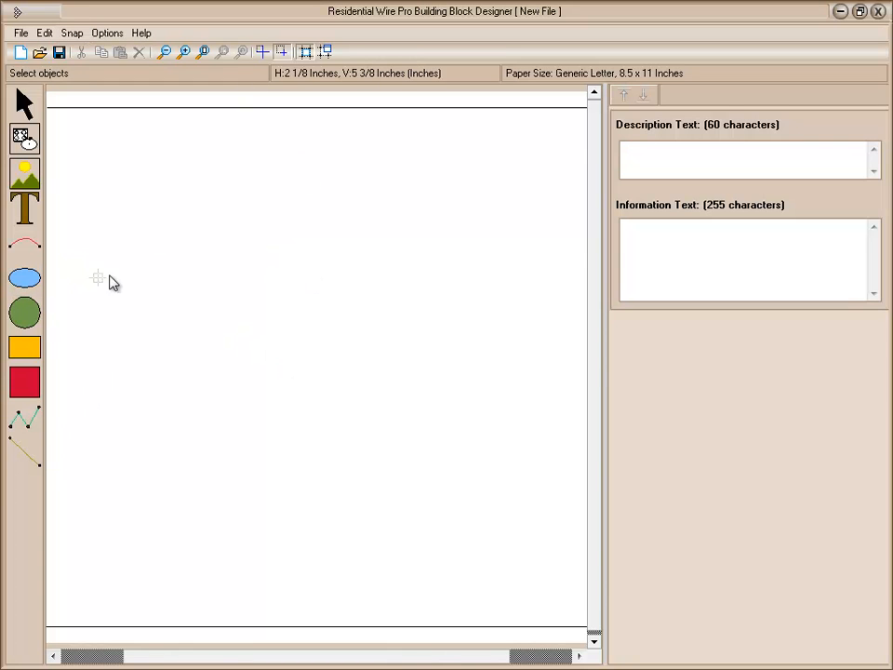
Step: Draw a symbol box about 5/8 inch square in the upper-left area of the page with the Symbol Tool
scroll(230, 291, up, 1)
scroll(229, 311, down, 2)
scroll(226, 333, down, 1)
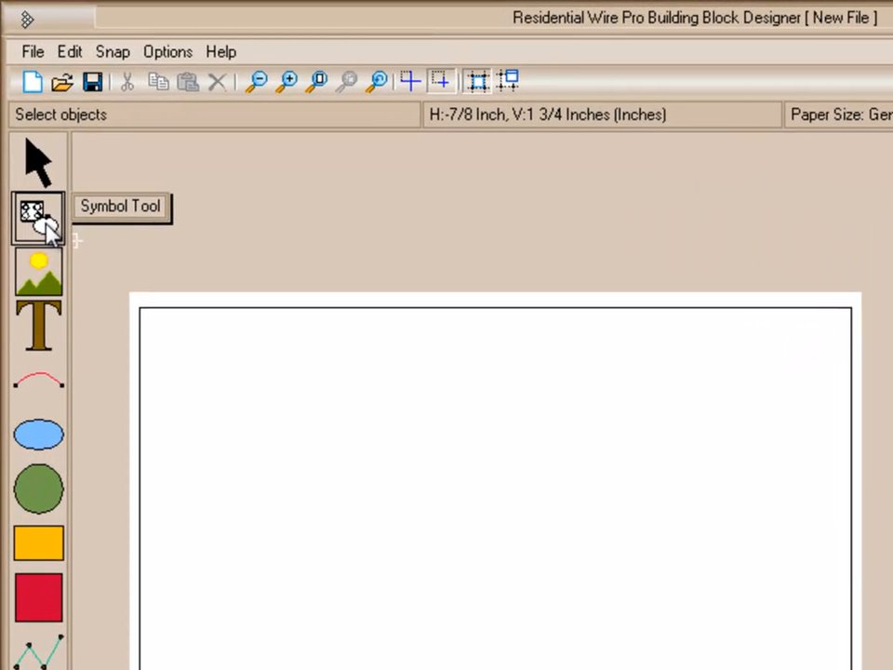
click(42, 221)
mouse_move(270, 408)
mouse_down()
mouse_move(311, 460)
mouse_move(319, 450)
mouse_move(312, 450)
mouse_up()
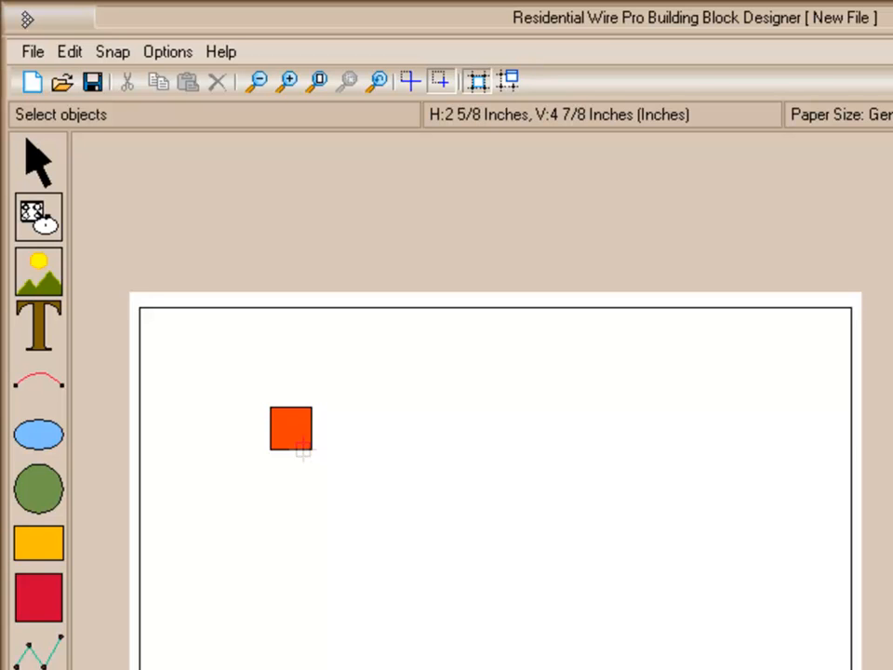
Step: Change the symbol box's back color to white
scroll(263, 424, down, 3)
scroll(269, 444, up, 2)
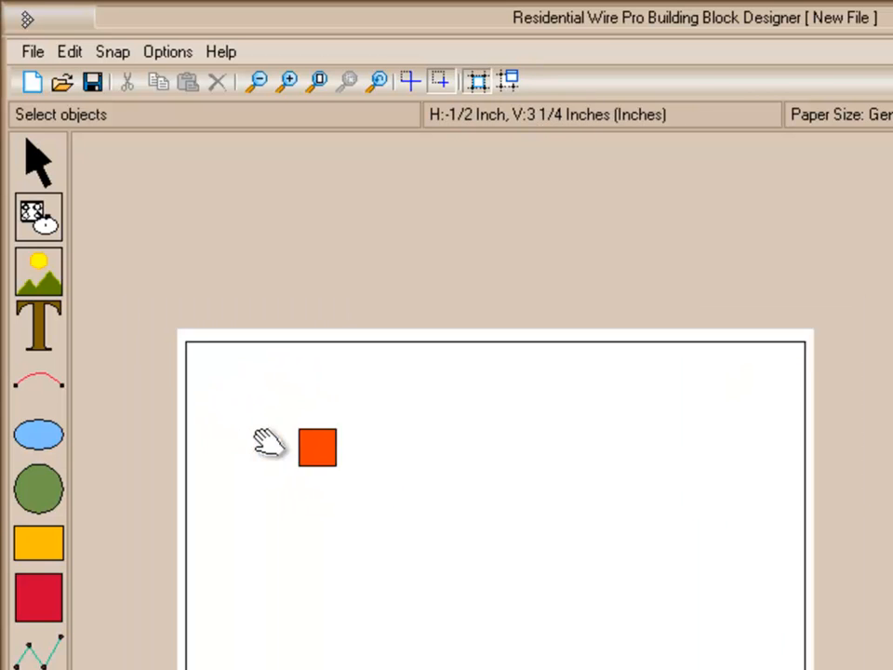
scroll(268, 443, up, 4)
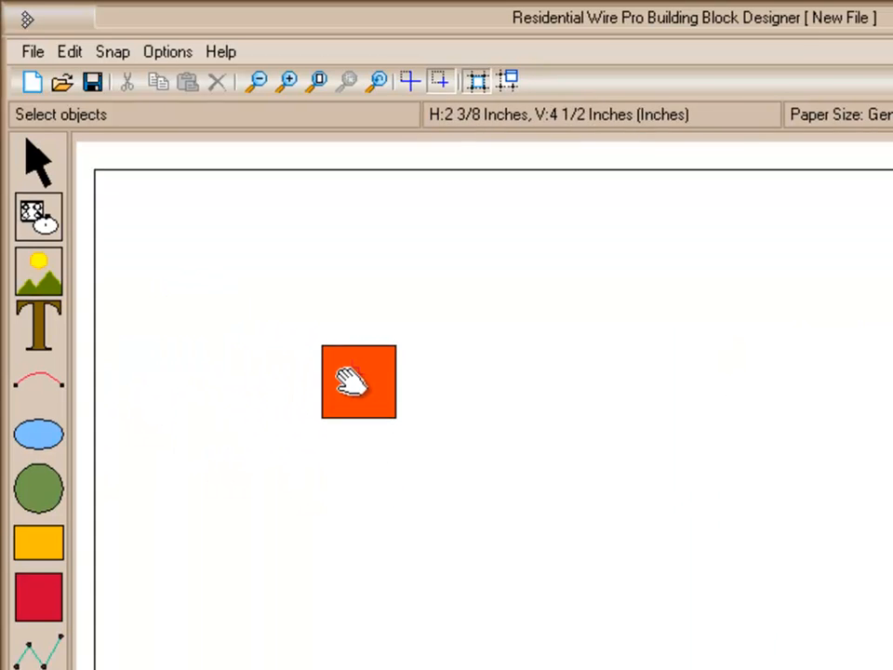
click(351, 382)
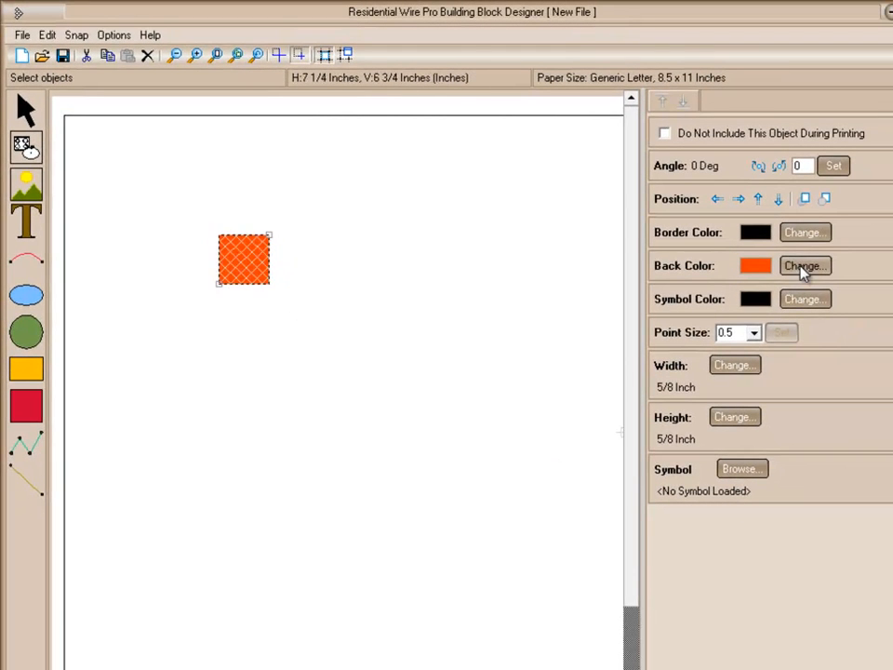
click(802, 267)
click(253, 527)
click(311, 594)
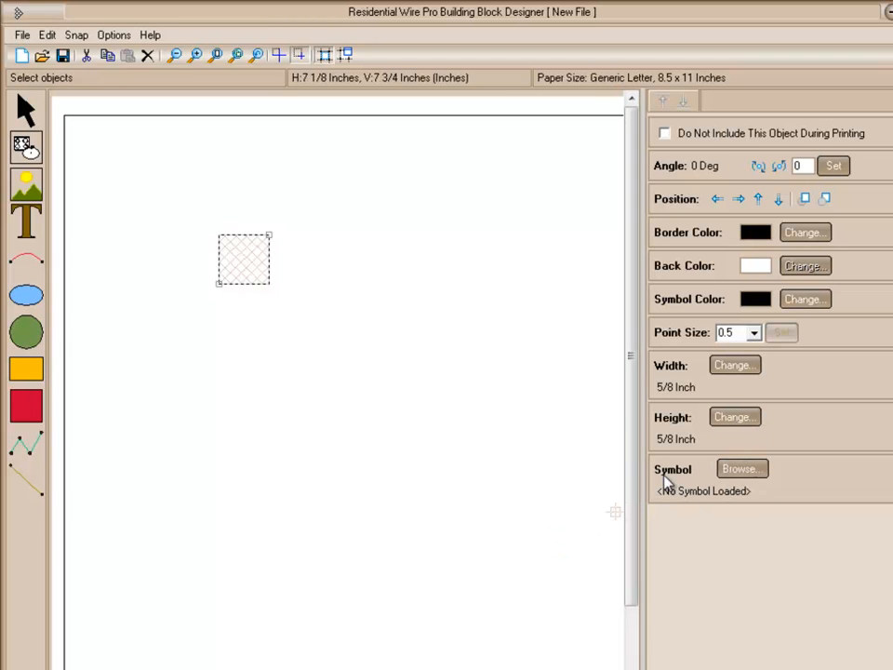
Step: Load the Duplex Receptacle symbol from the Power library's Receptacles into the symbol box
click(741, 469)
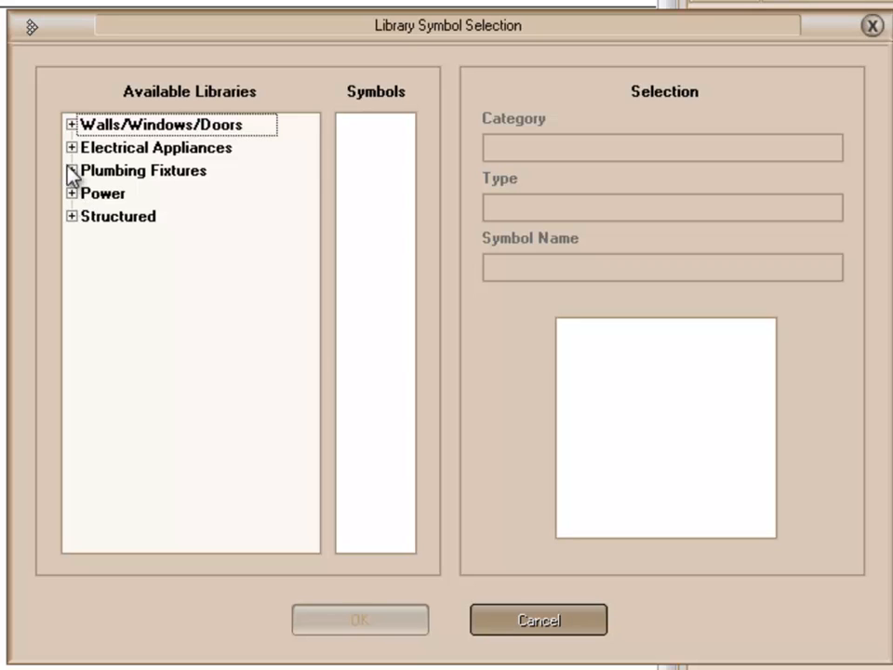
click(72, 194)
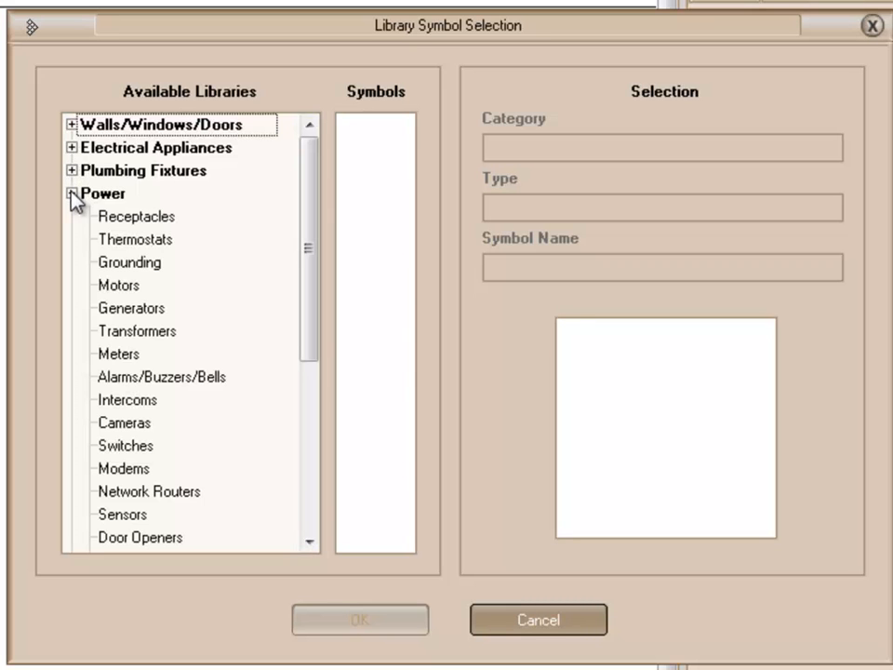
click(130, 217)
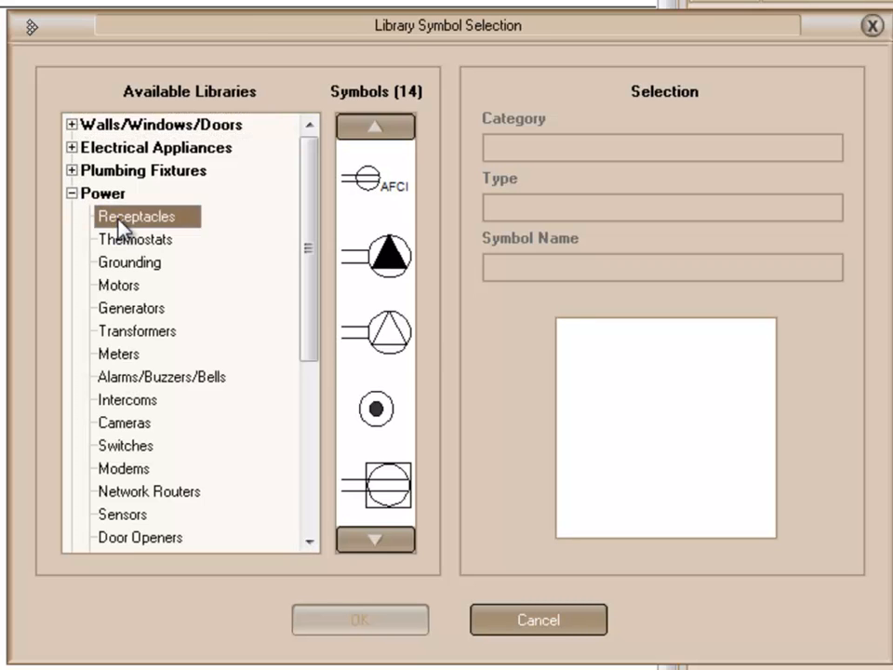
click(396, 541)
click(396, 544)
click(397, 545)
click(396, 544)
click(396, 544)
click(396, 544)
click(397, 544)
click(396, 545)
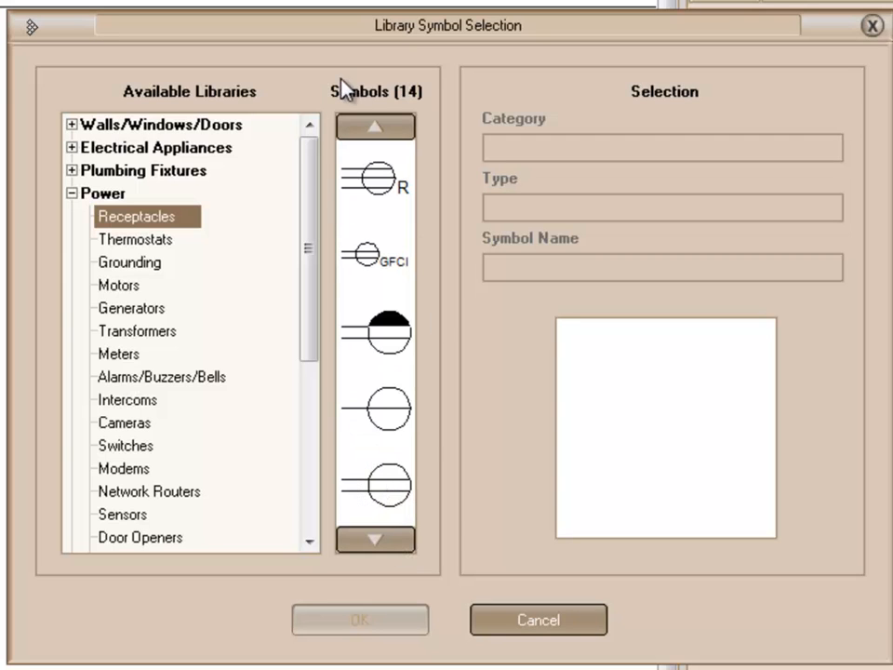
click(392, 133)
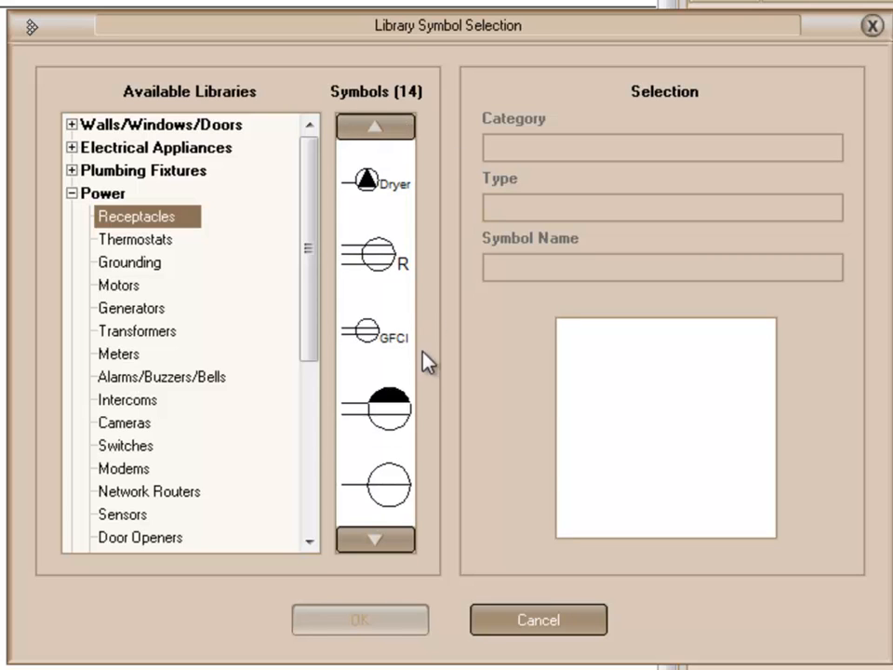
click(400, 542)
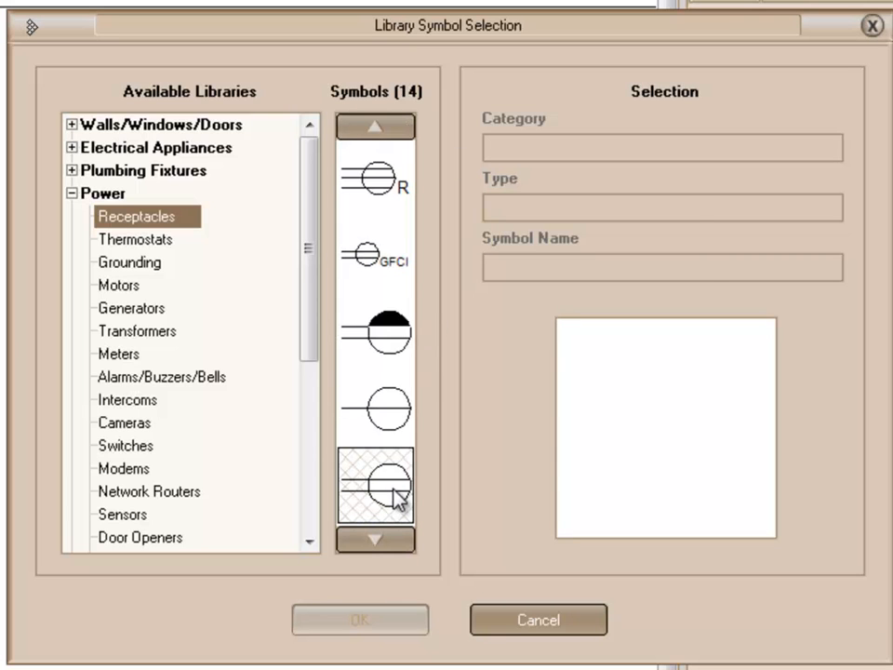
click(393, 490)
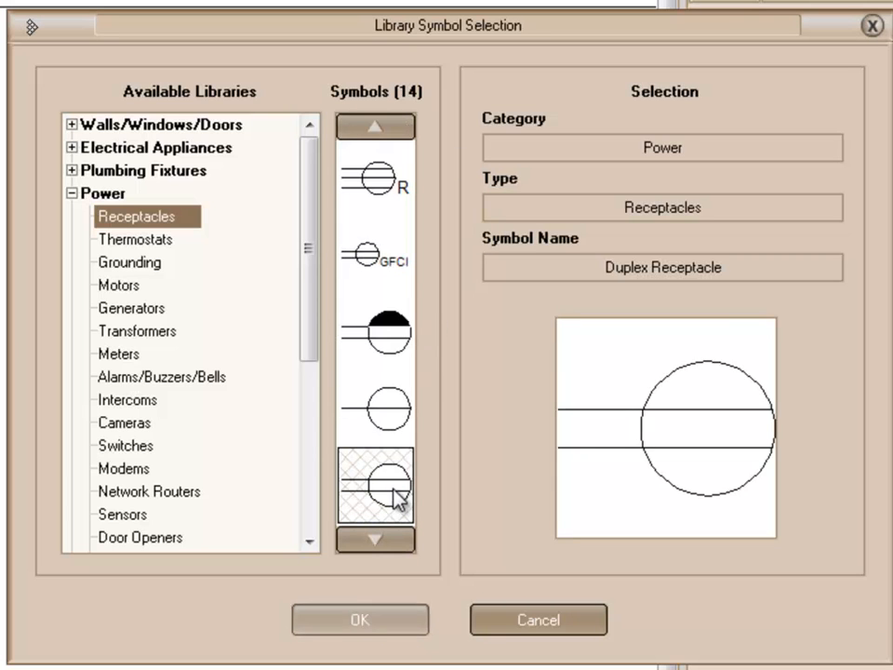
click(379, 617)
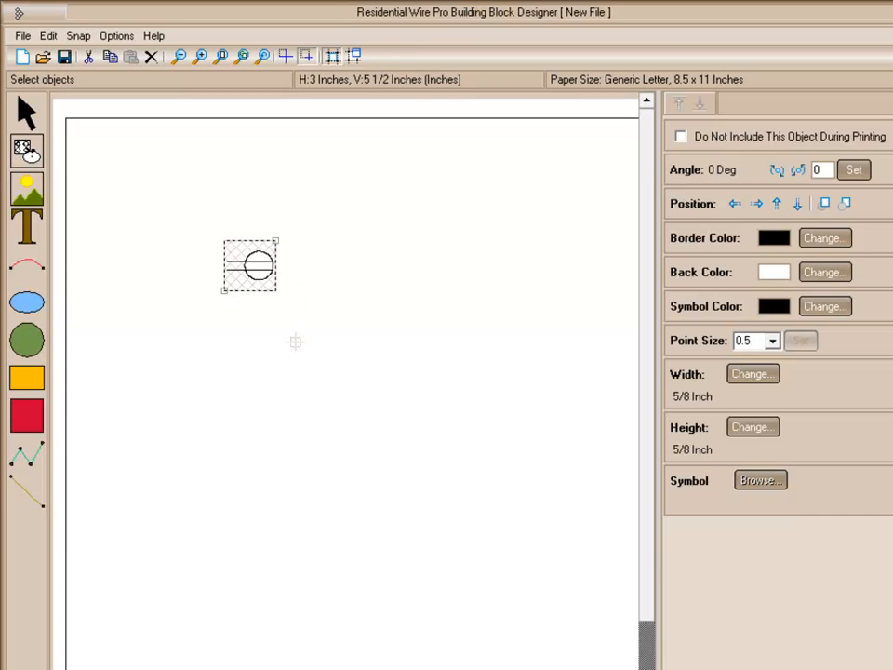
Step: Copy the duplex receptacle box and place the pasted copy directly beneath the original
click(247, 309)
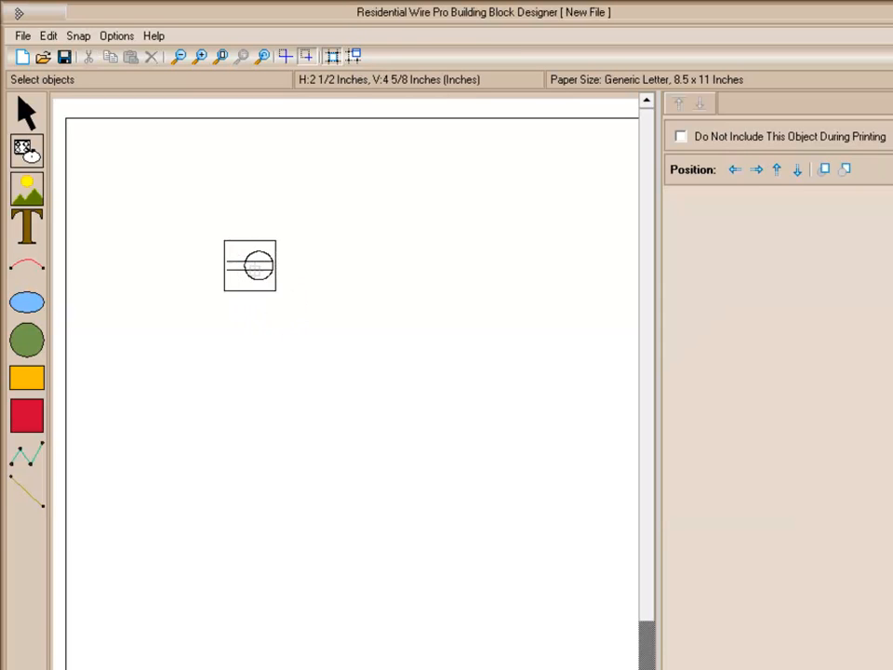
click(251, 270)
right_click(252, 279)
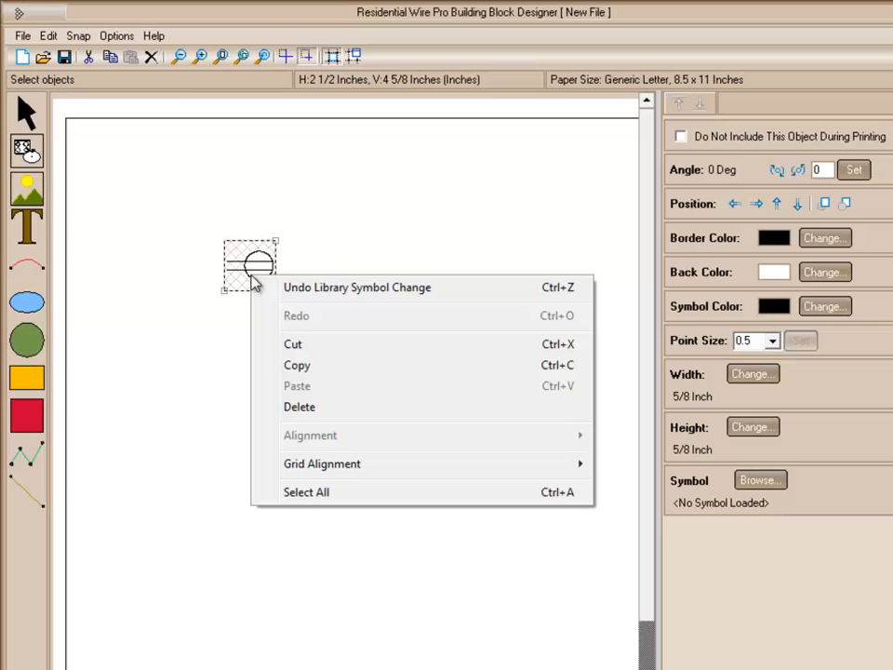
click(296, 363)
click(291, 346)
right_click(291, 347)
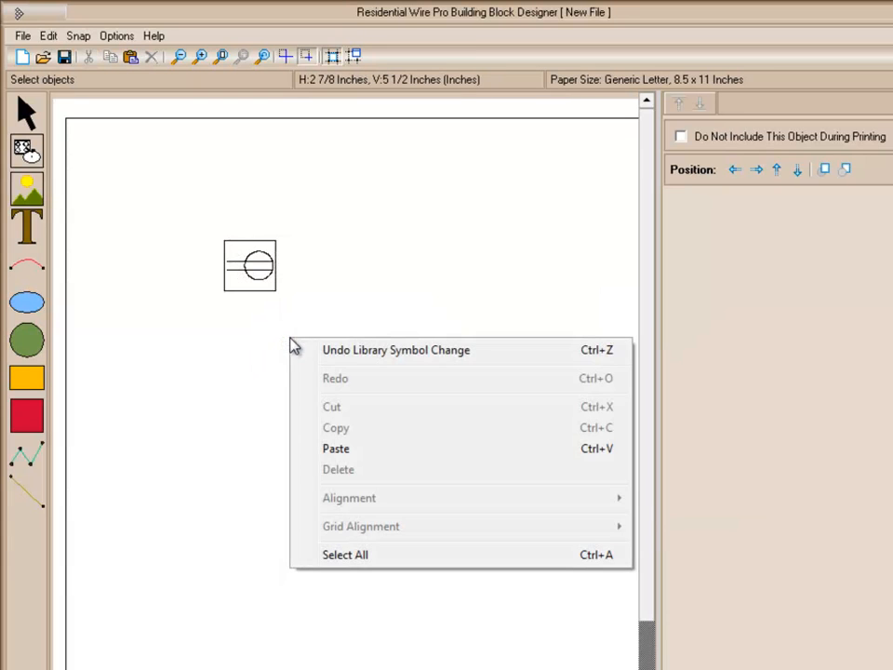
click(347, 450)
drag(259, 263, 263, 313)
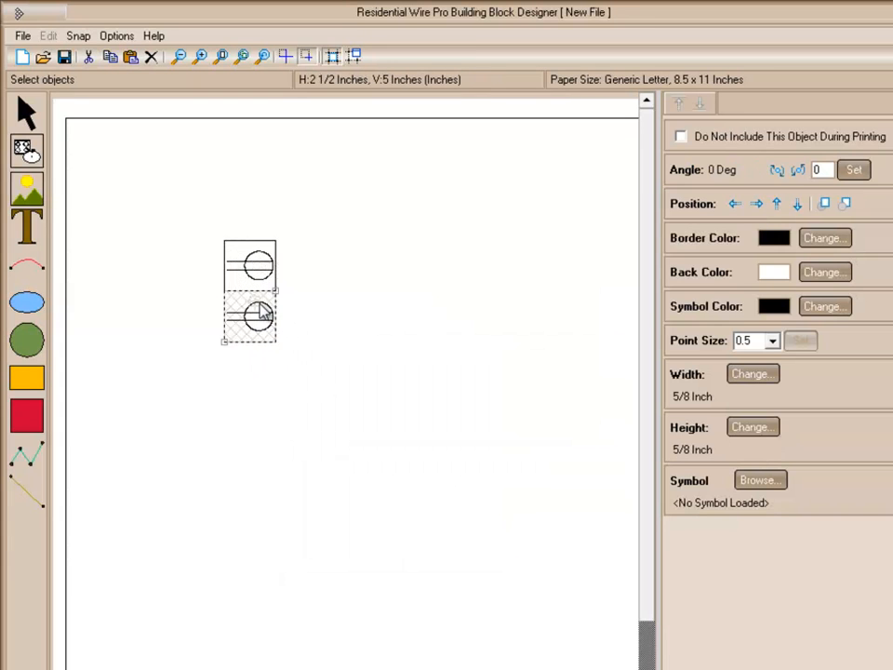
Step: Paste another receptacle box and place it directly under the second one as the third in the column
right_click(261, 307)
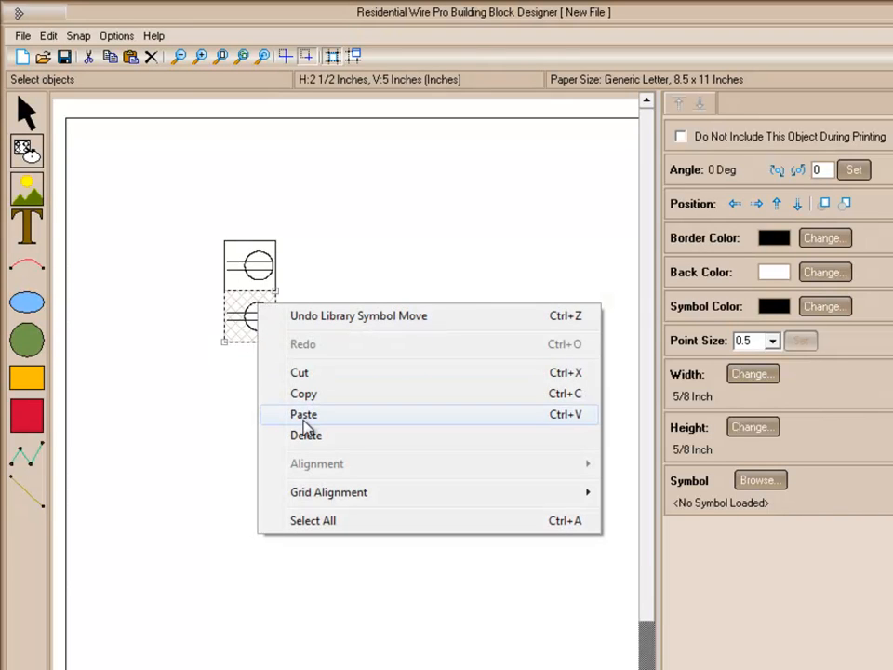
click(307, 409)
right_click(268, 335)
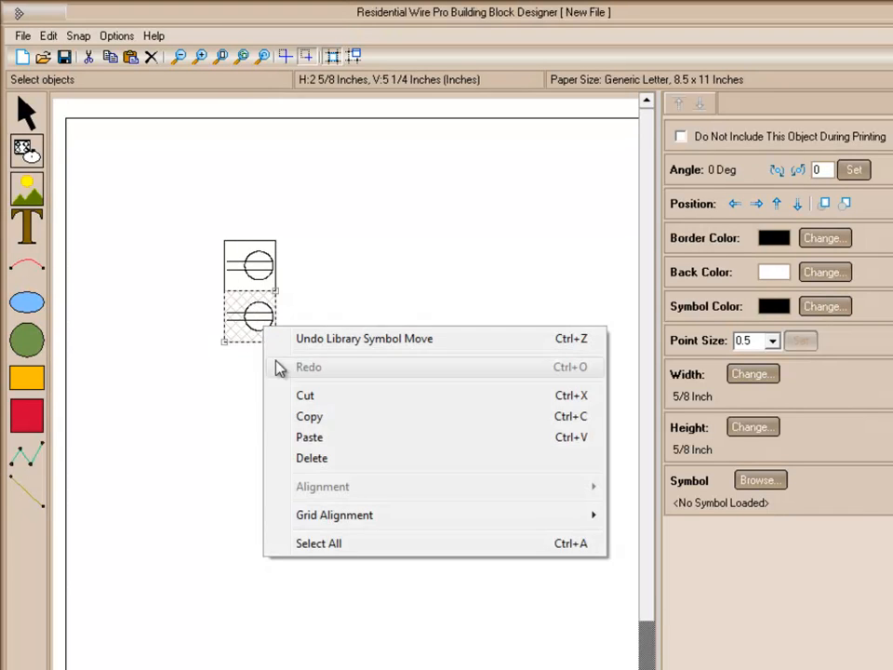
click(305, 437)
drag(261, 318, 270, 370)
Step: Paste one more receptacle box and place it under the third one to complete a column of four
right_click(270, 370)
click(309, 471)
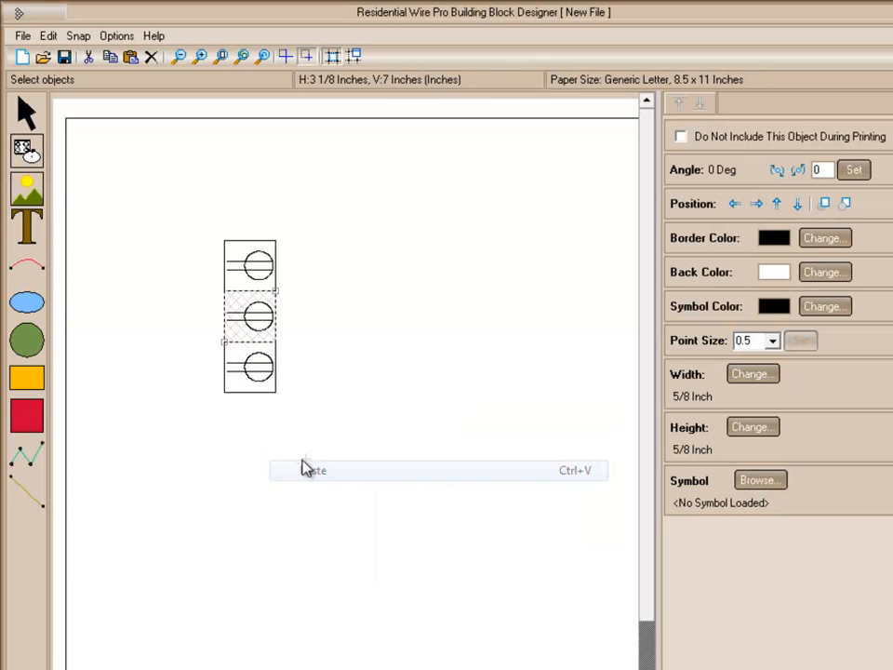
drag(256, 330, 259, 424)
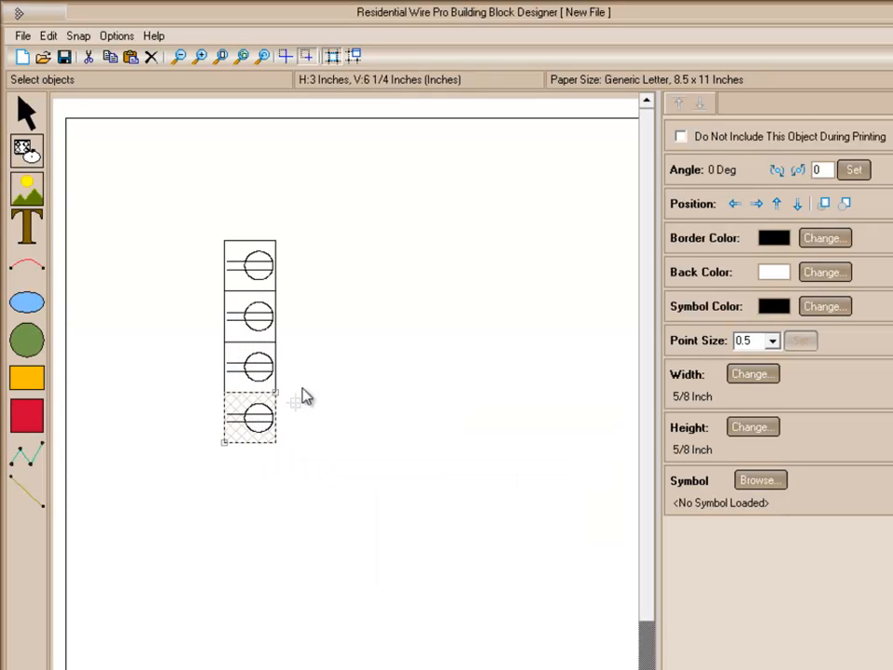
click(286, 321)
Step: Replace the symbol in the second box of the column with the Single Pole Switch from the Power library's Switches
click(253, 317)
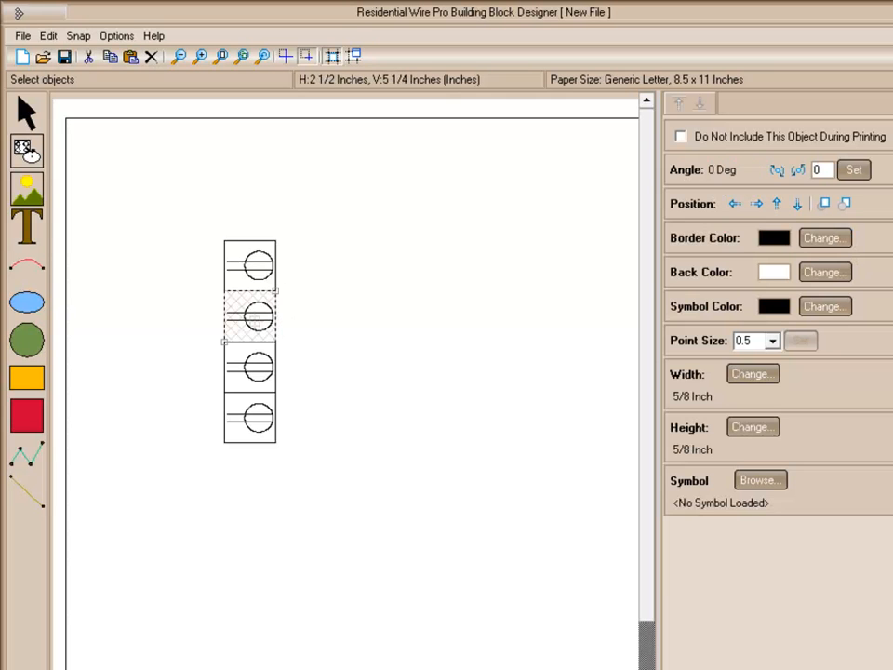
click(744, 478)
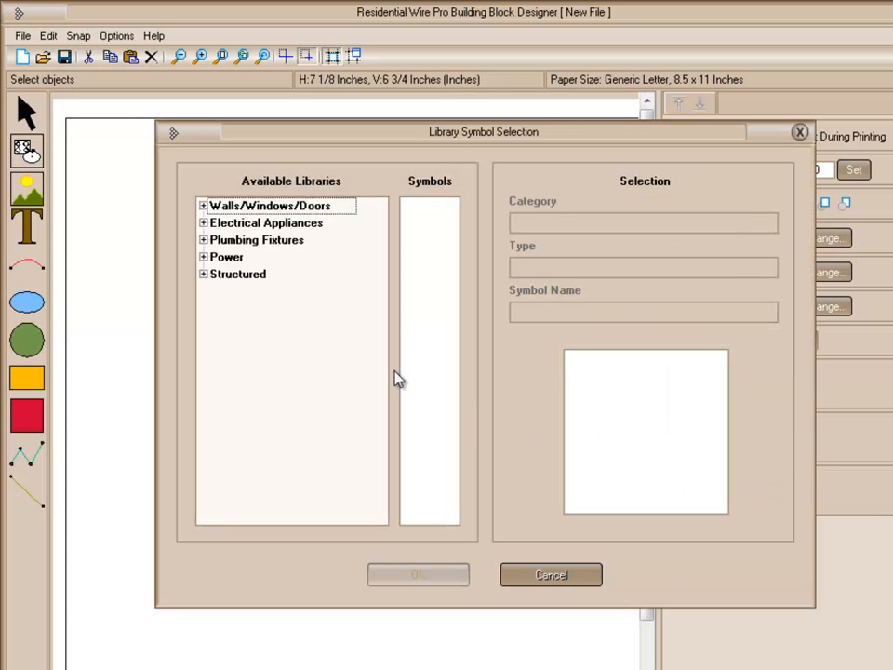
click(202, 257)
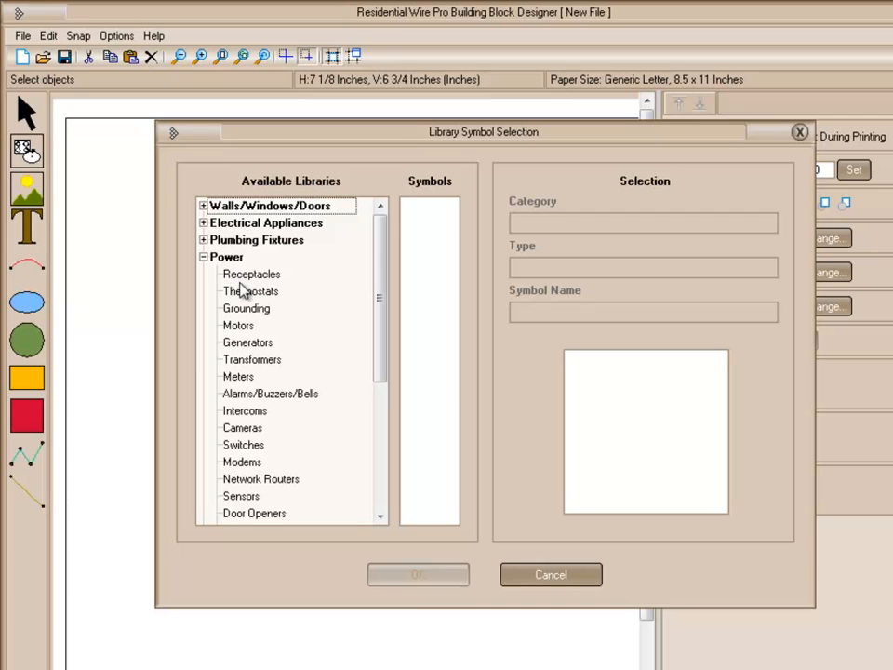
click(245, 447)
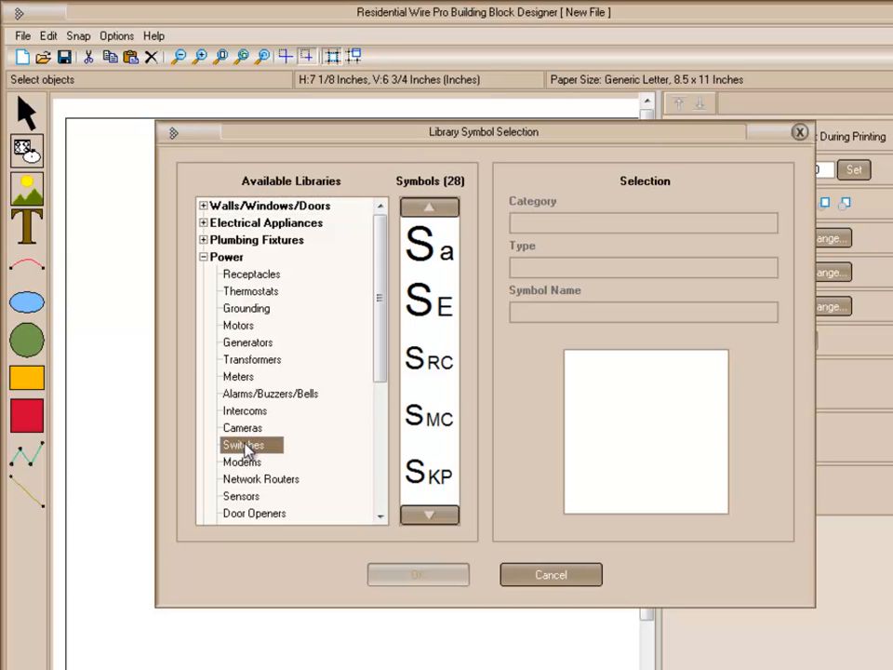
click(428, 518)
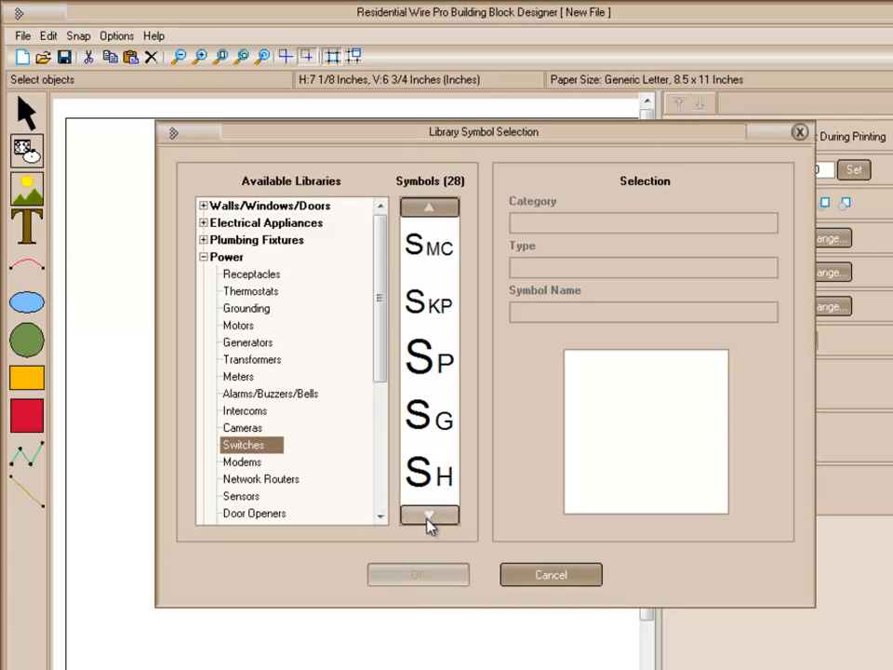
click(428, 517)
click(428, 516)
click(428, 516)
click(428, 516)
click(428, 518)
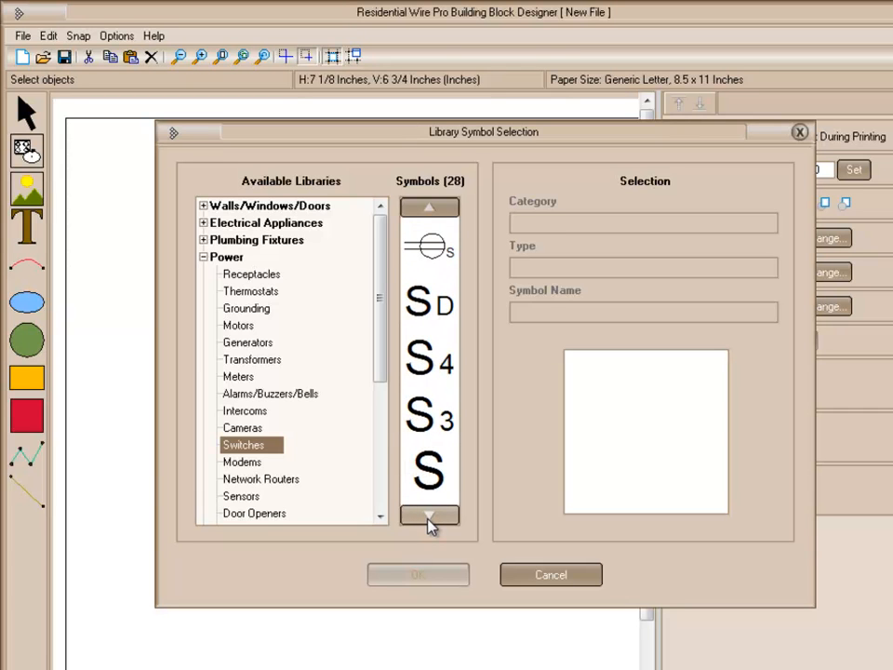
click(434, 474)
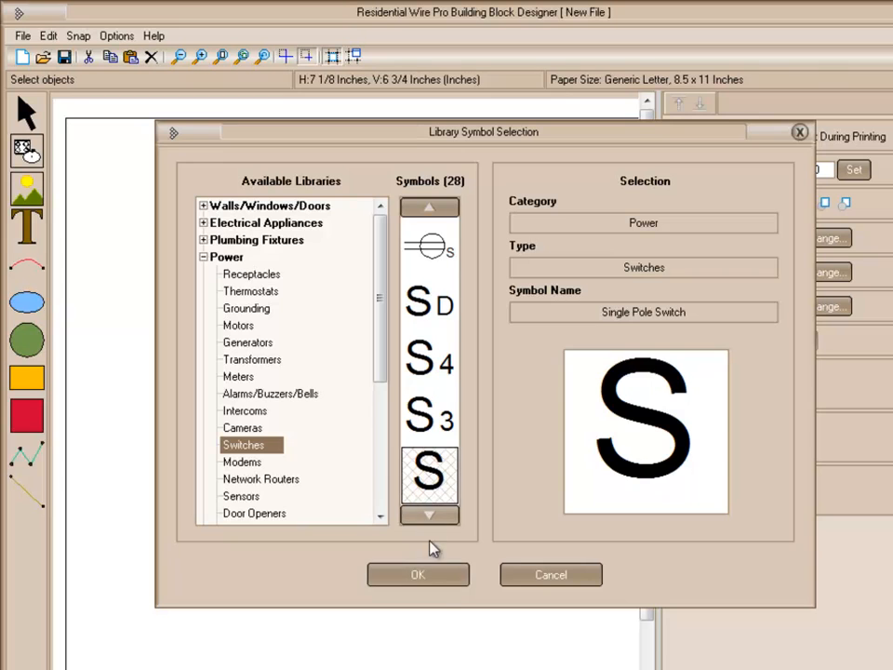
click(424, 575)
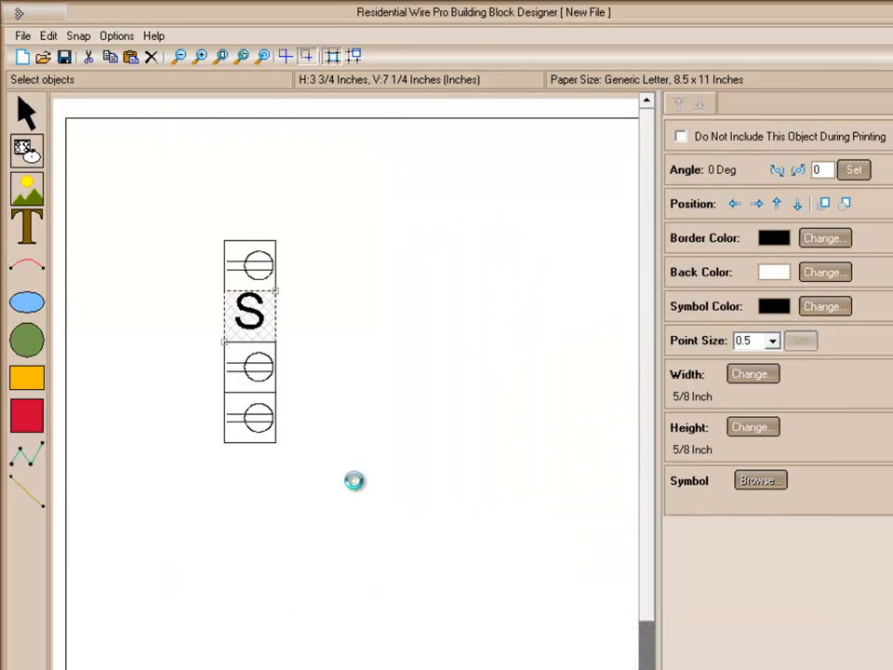
Step: Replace the symbol in the third box of the column with the 3 Way Switch from the Power library's Switches
click(305, 392)
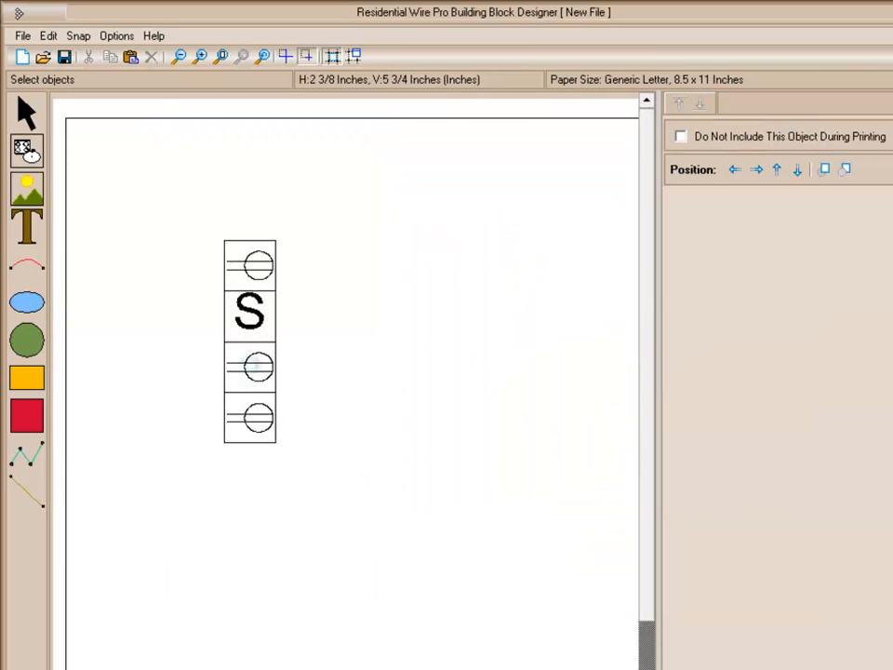
click(251, 366)
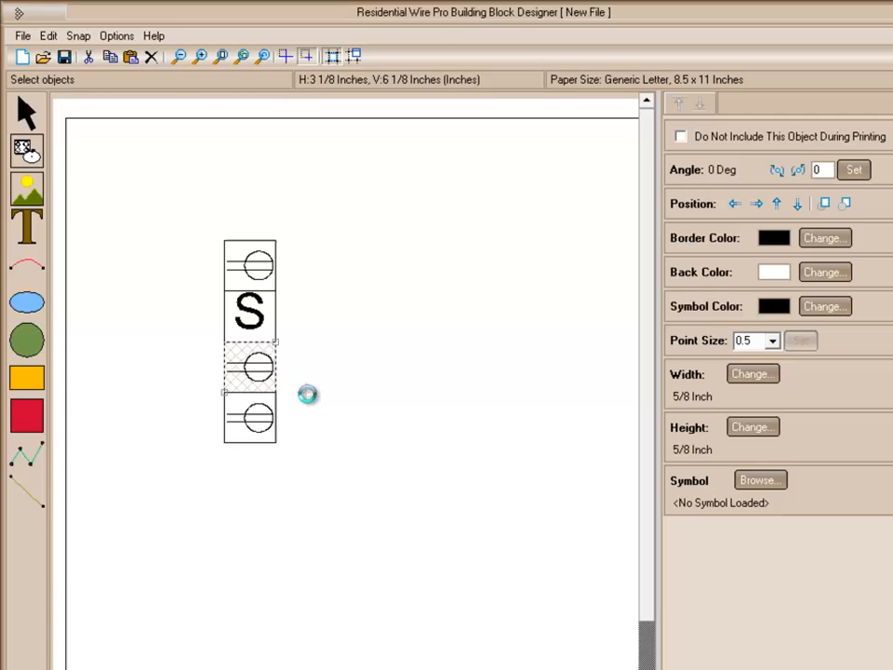
click(759, 481)
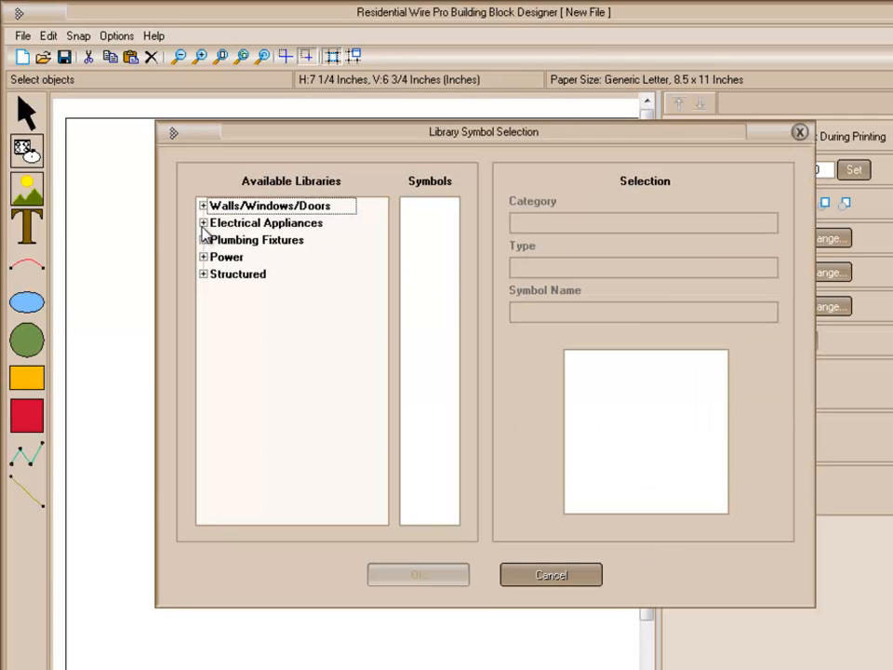
click(204, 258)
click(243, 445)
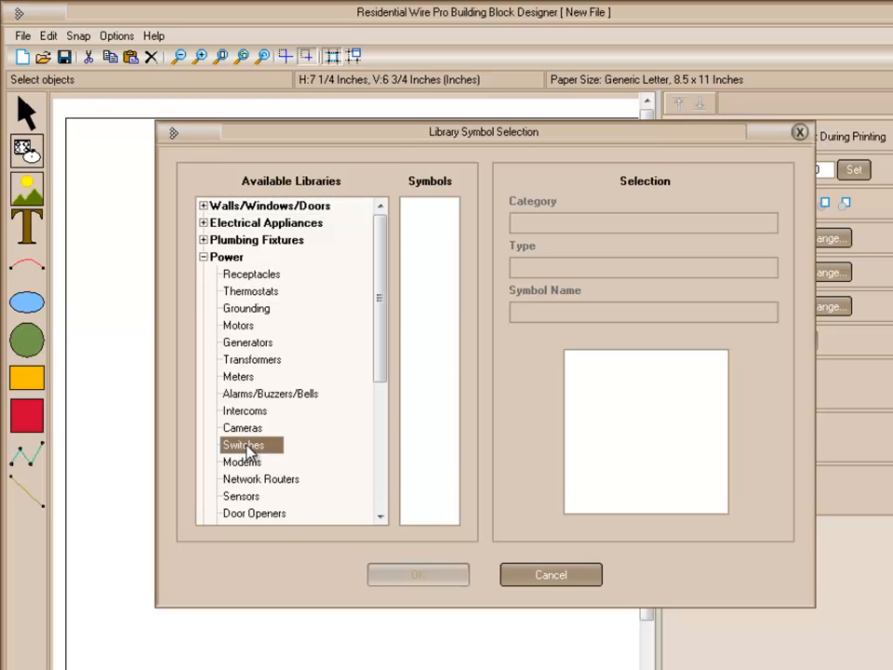
click(425, 518)
click(427, 517)
click(428, 518)
click(427, 517)
click(427, 517)
click(427, 518)
click(427, 518)
click(427, 518)
click(428, 518)
click(427, 517)
click(427, 517)
click(427, 517)
click(426, 486)
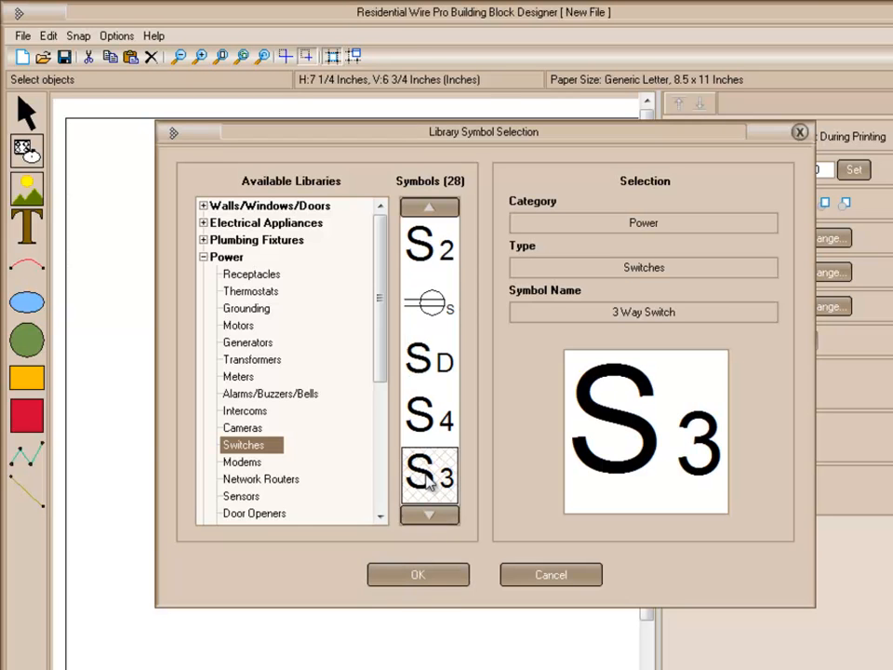
click(416, 574)
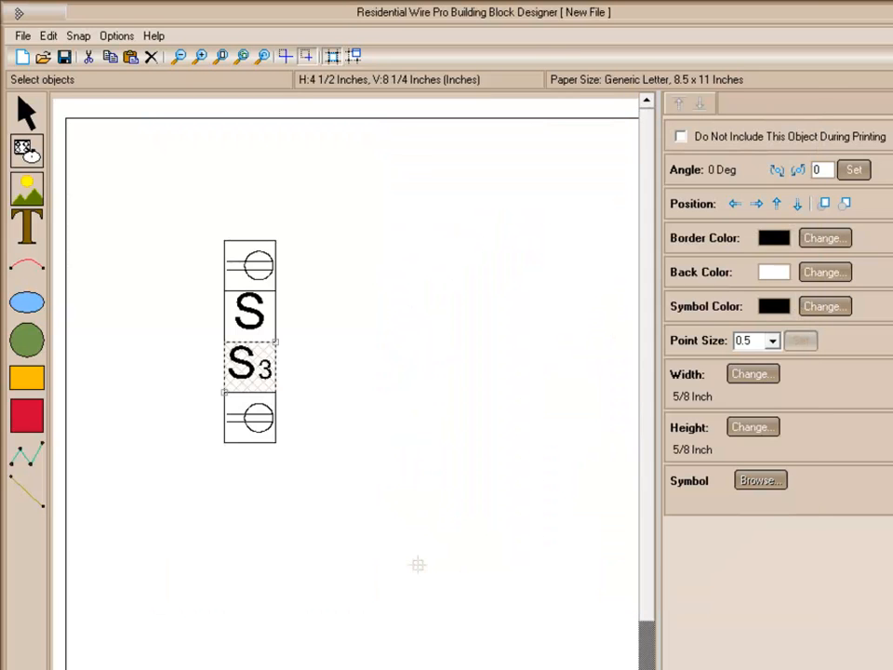
Step: Replace the symbol in the fourth box of the column with the Vent Fan from the Power library's Fans
click(253, 430)
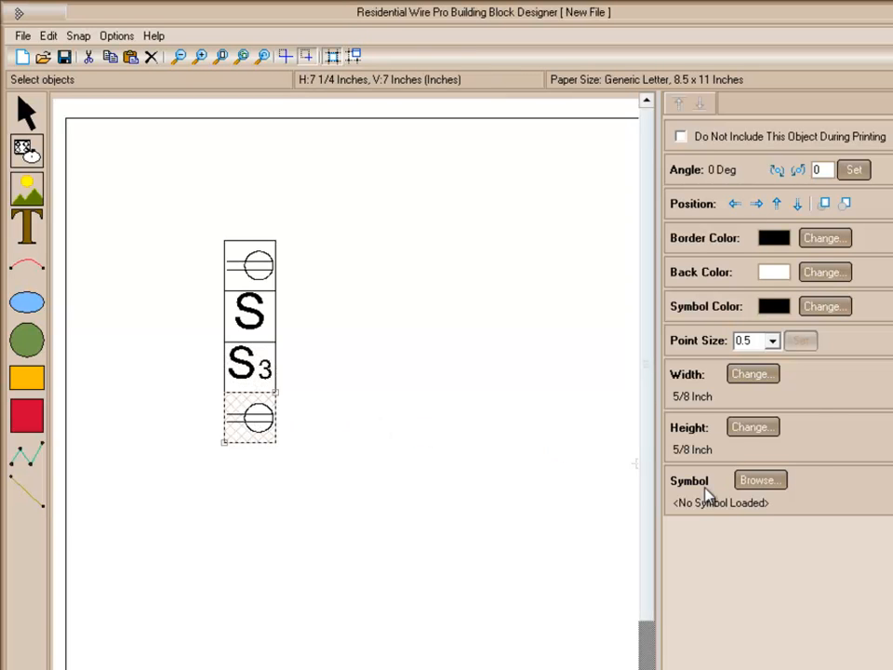
click(758, 480)
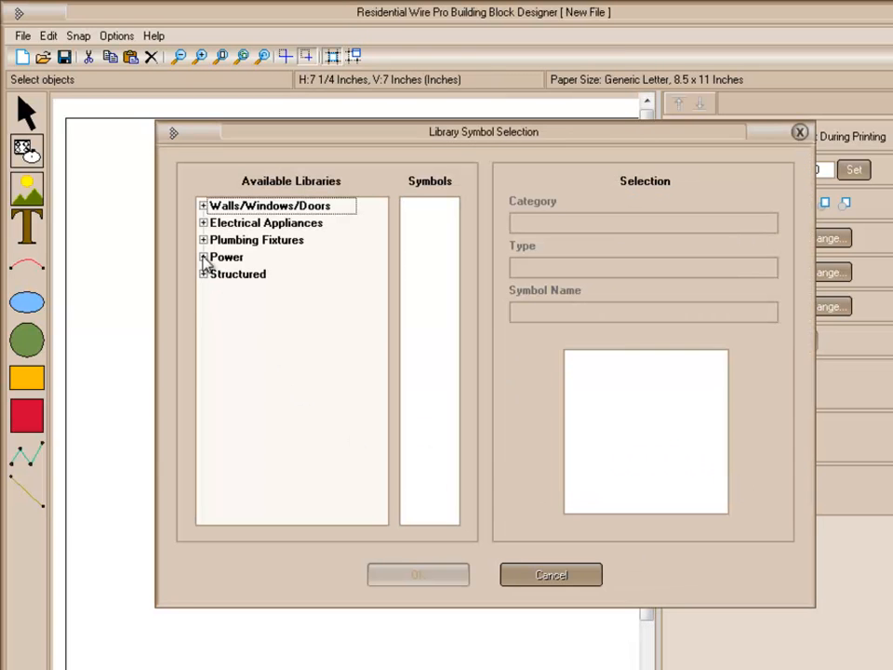
click(203, 258)
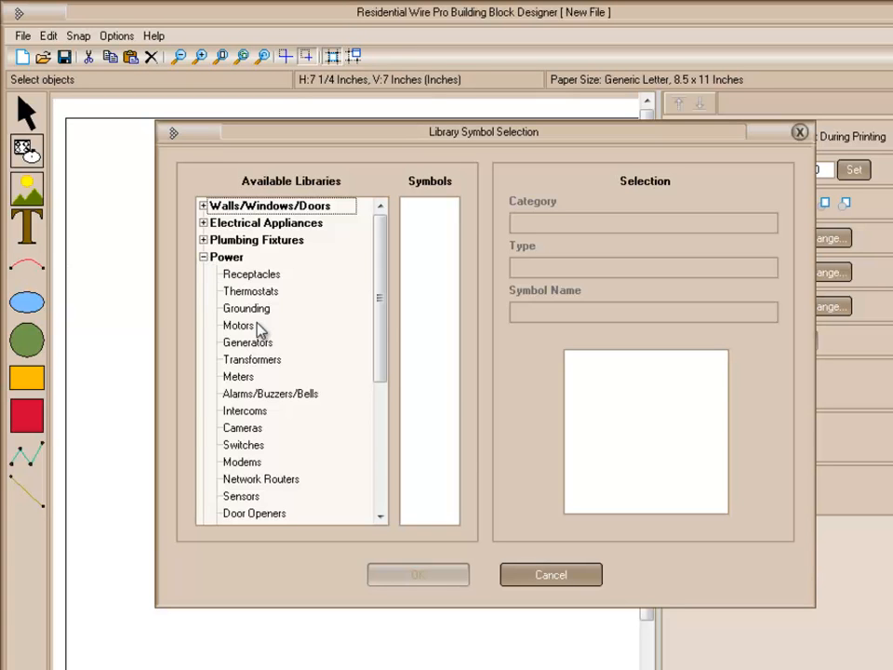
drag(382, 303, 383, 409)
click(245, 479)
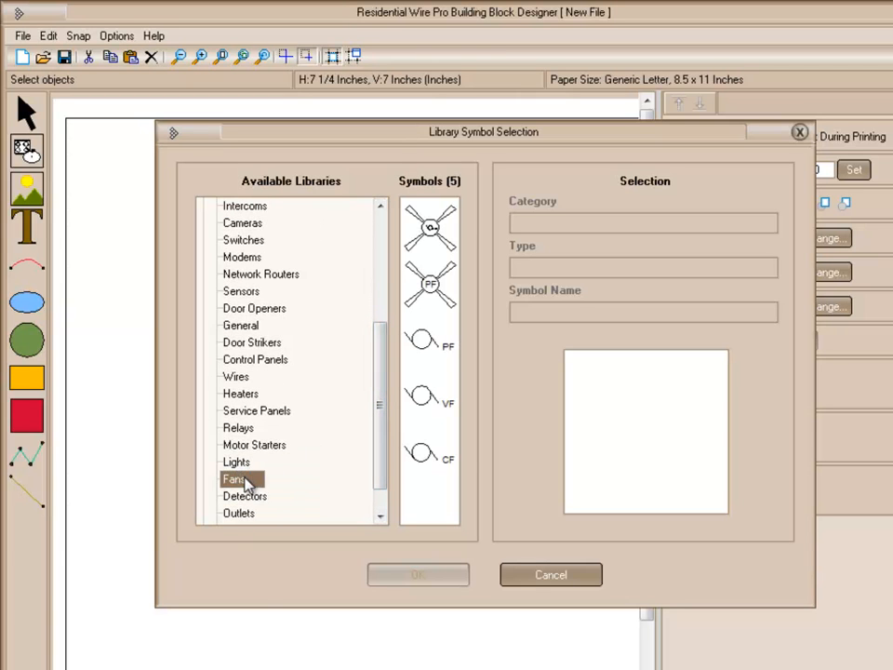
click(423, 400)
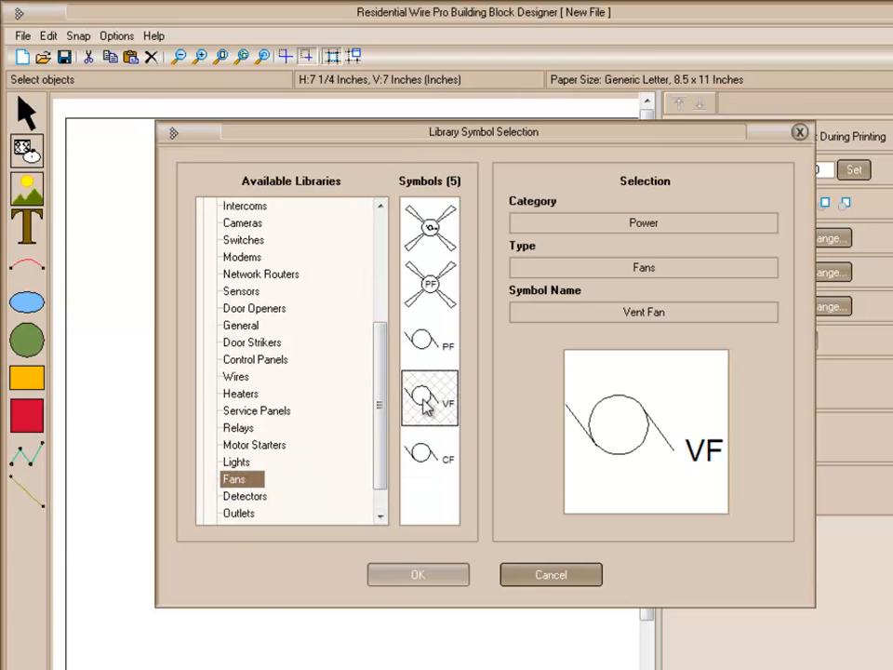
click(418, 574)
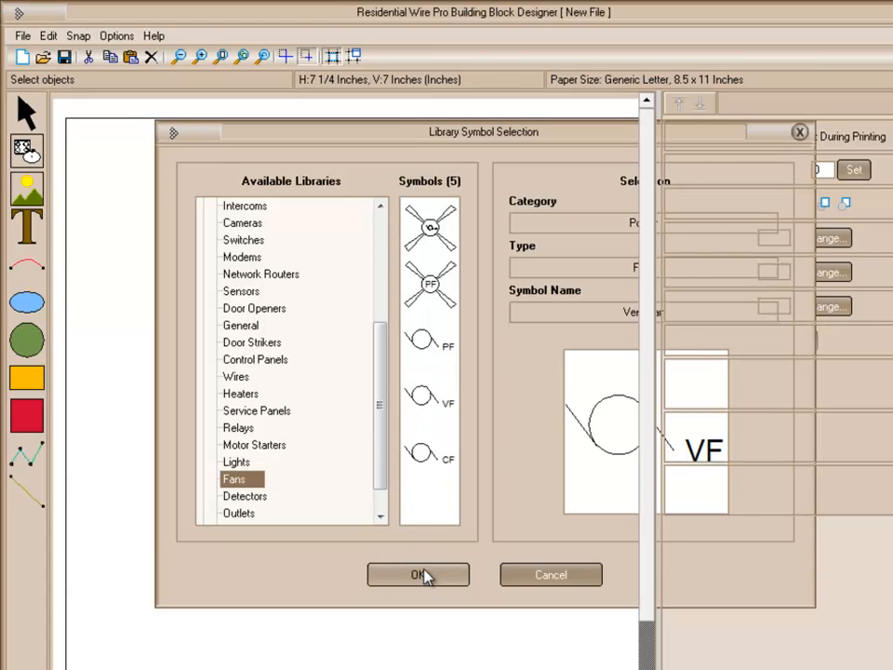
Step: Copy the vent fan box and place the pasted copy directly beneath it as the fifth box in the column
right_click(251, 414)
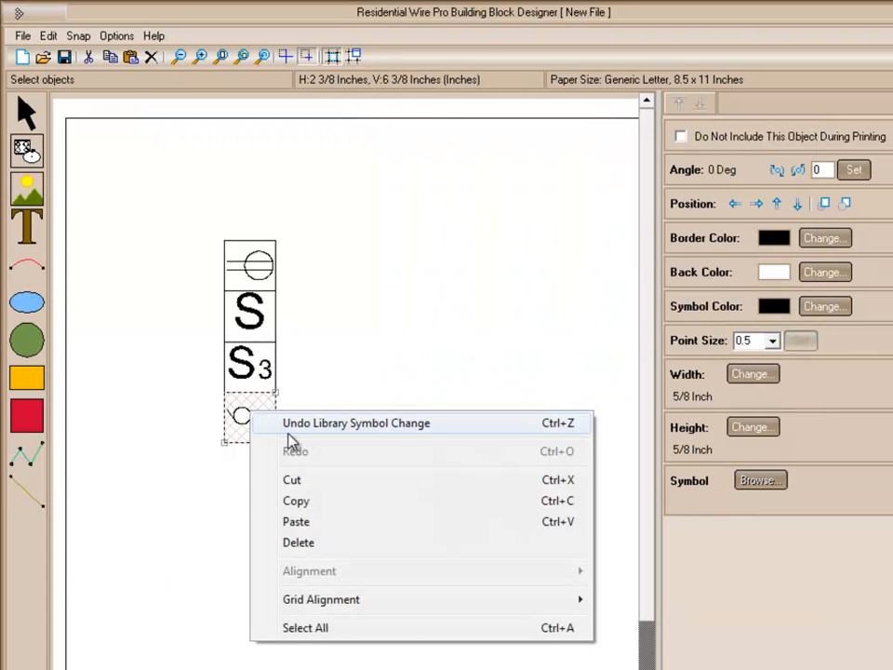
click(313, 511)
right_click(261, 417)
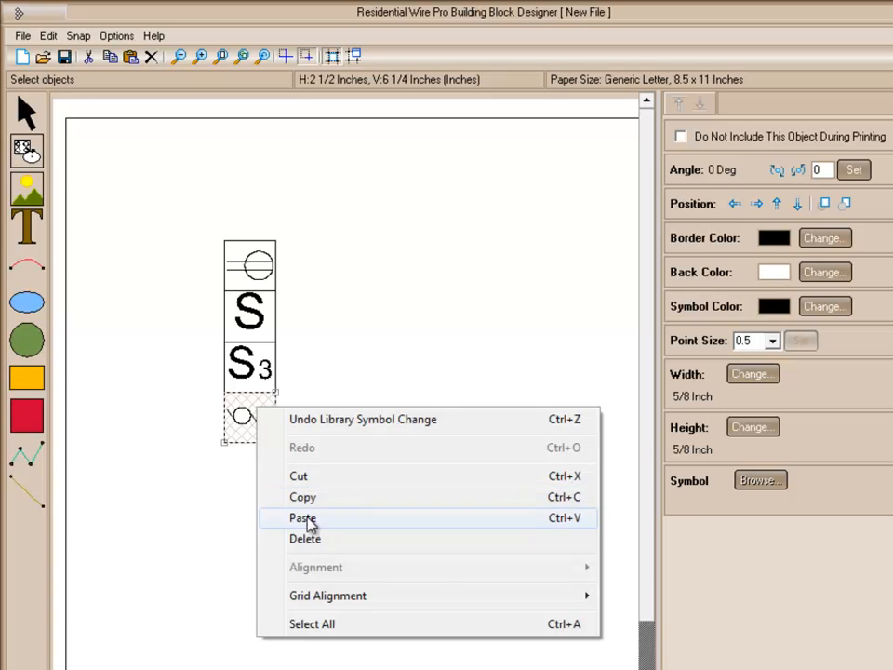
click(309, 519)
drag(260, 445, 260, 472)
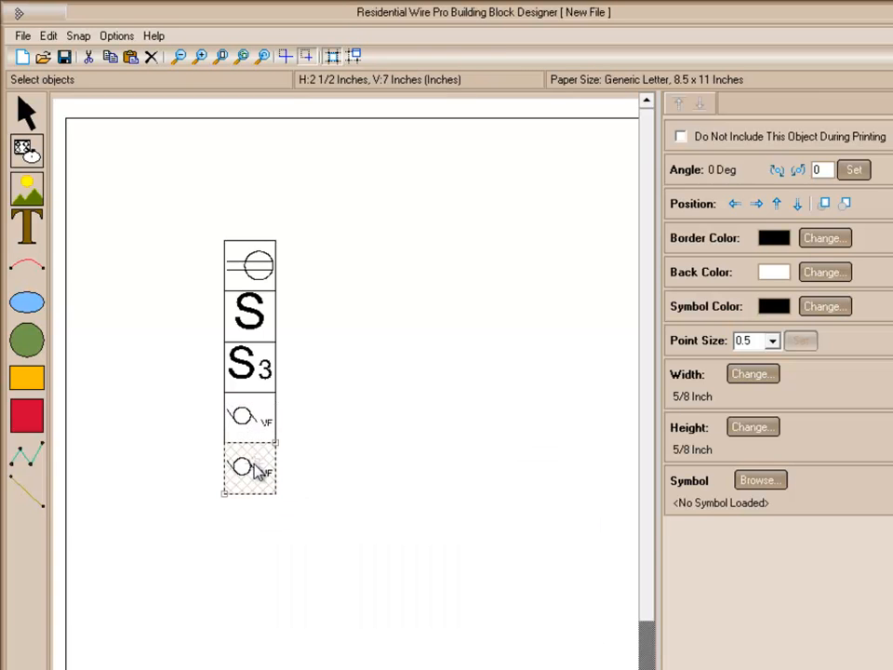
Step: Replace the symbol in the fifth box with the plain circled T from the Power library's Thermostats
click(754, 483)
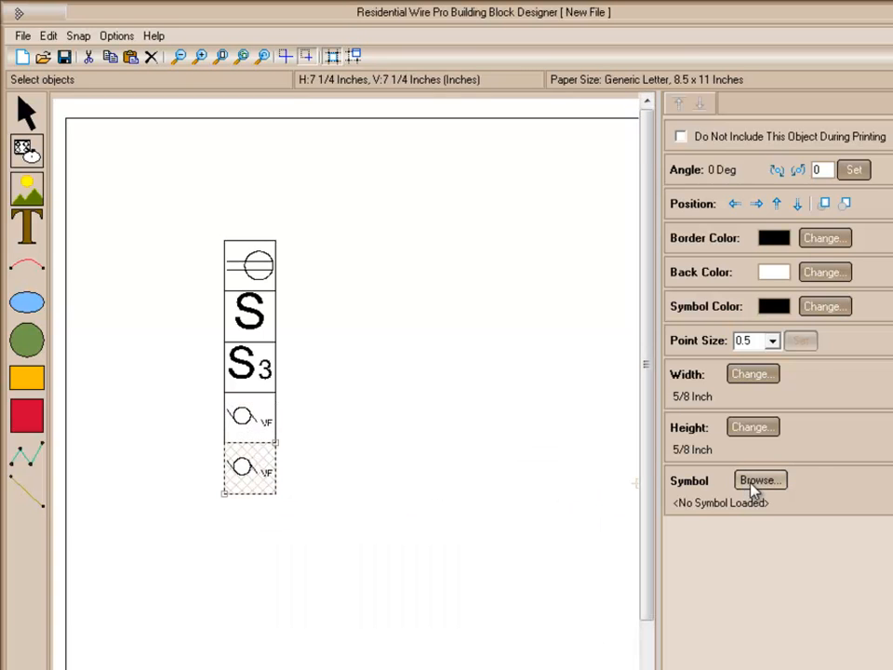
click(204, 256)
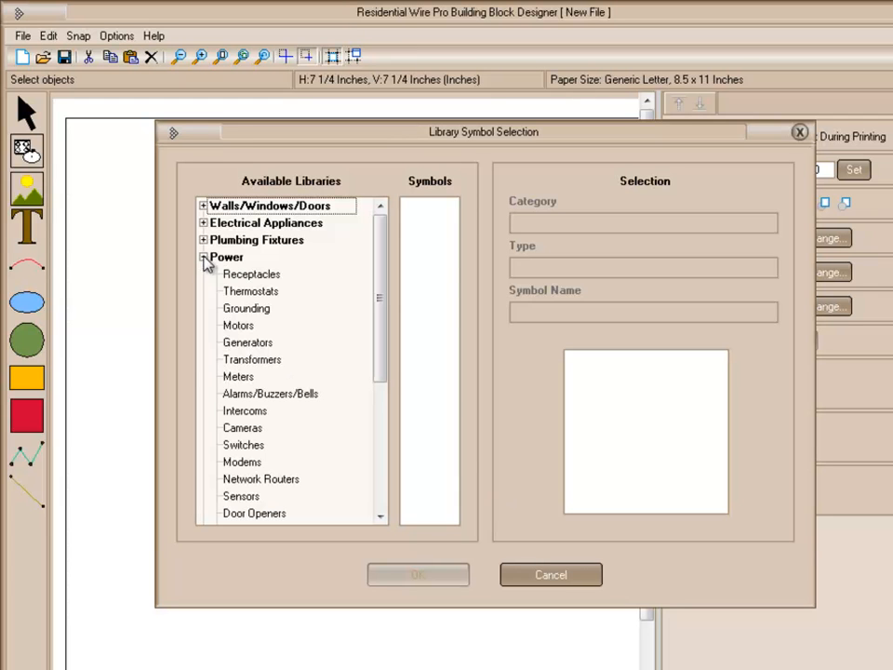
click(244, 291)
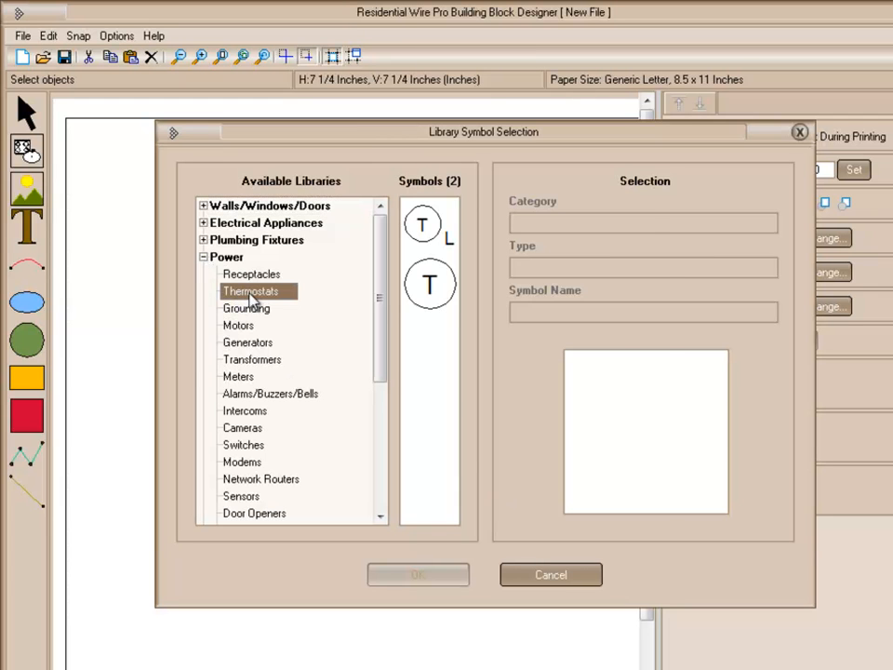
click(429, 283)
click(418, 575)
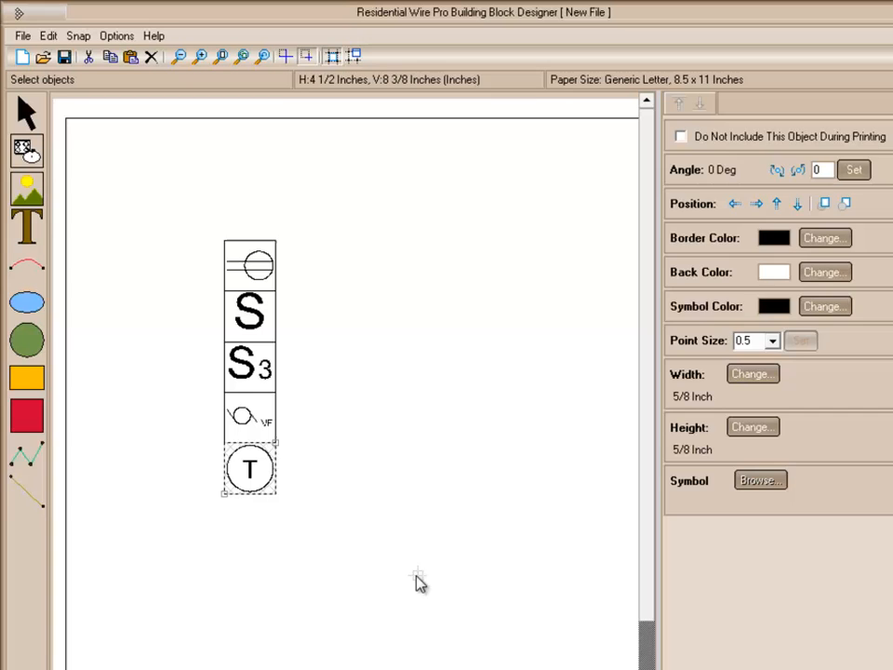
Step: Select all five symbol boxes together and move the column straight down the page
click(374, 385)
mouse_move(184, 230)
mouse_down()
mouse_move(287, 513)
mouse_move(268, 573)
mouse_move(273, 612)
mouse_up()
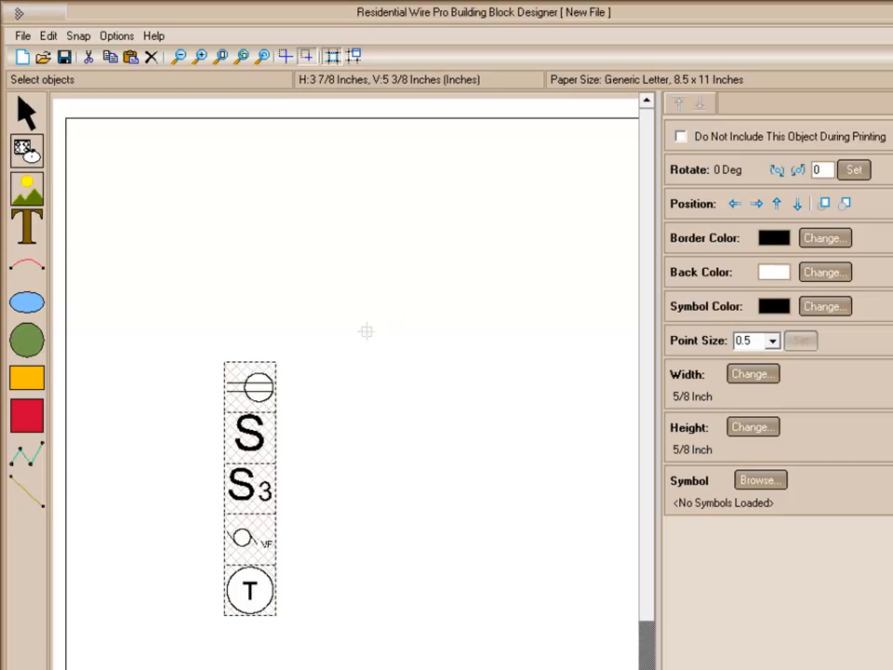
click(286, 270)
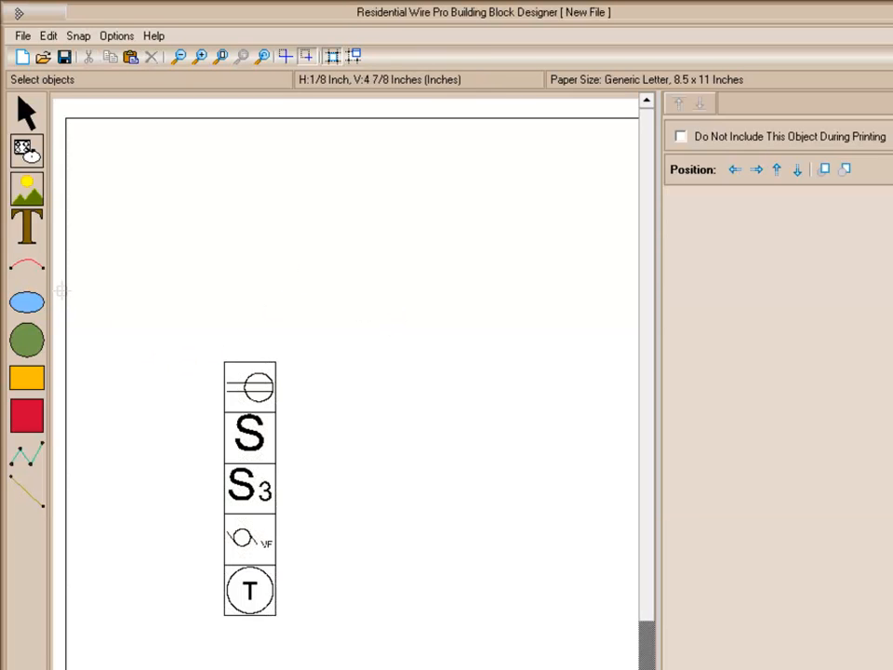
Step: Draw a text box about 2 3/8 inches wide and 5/8 inch high against the right side of the duplex receptacle box
click(26, 229)
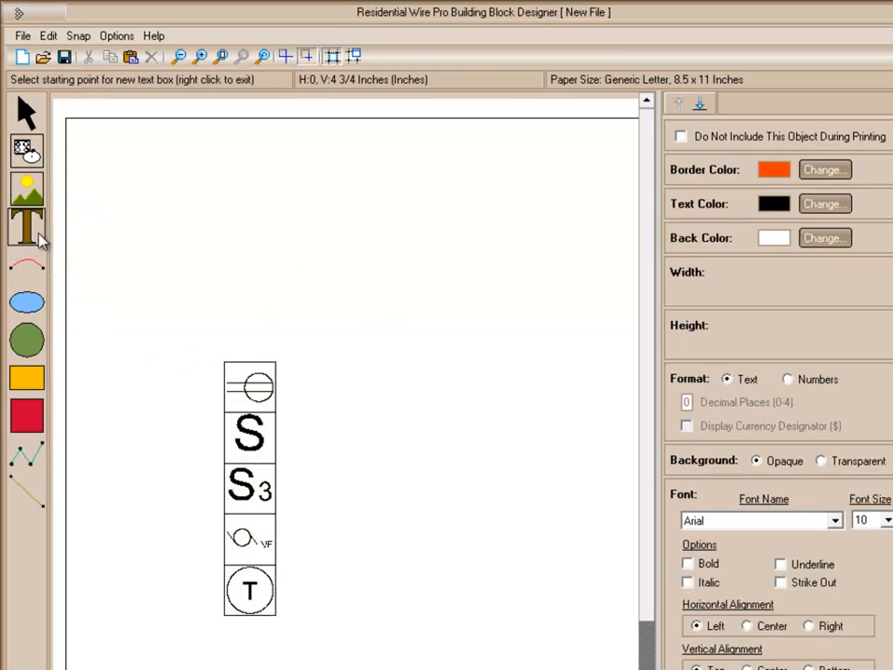
click(277, 361)
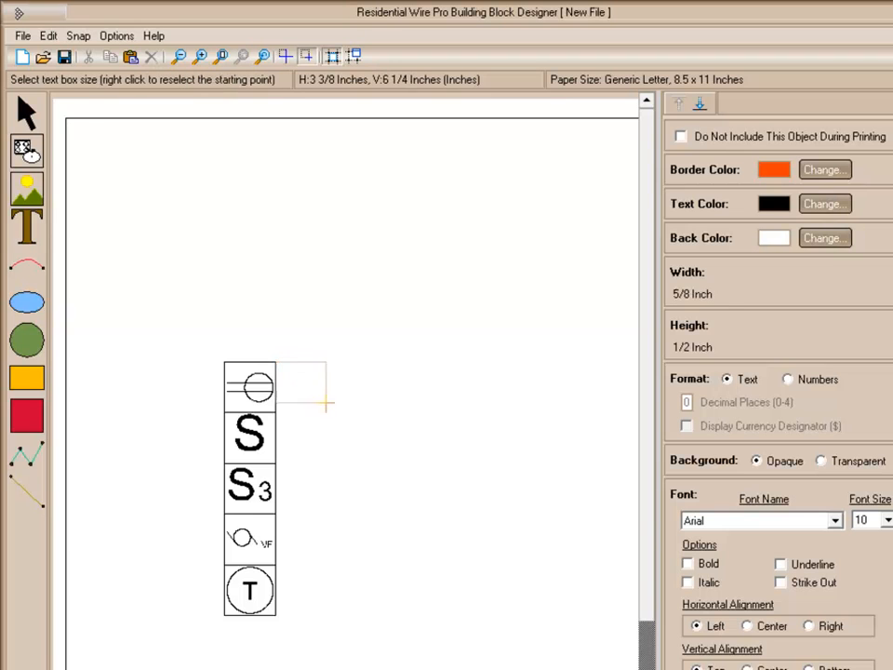
click(468, 412)
right_click(461, 420)
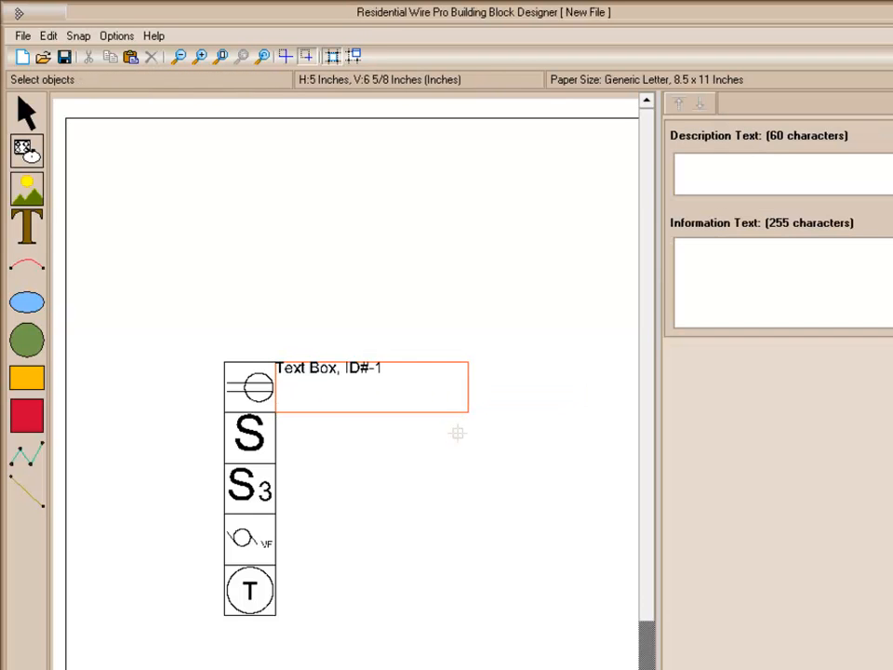
Step: Set the text box's border color to black and center its text both horizontally and vertically
click(376, 359)
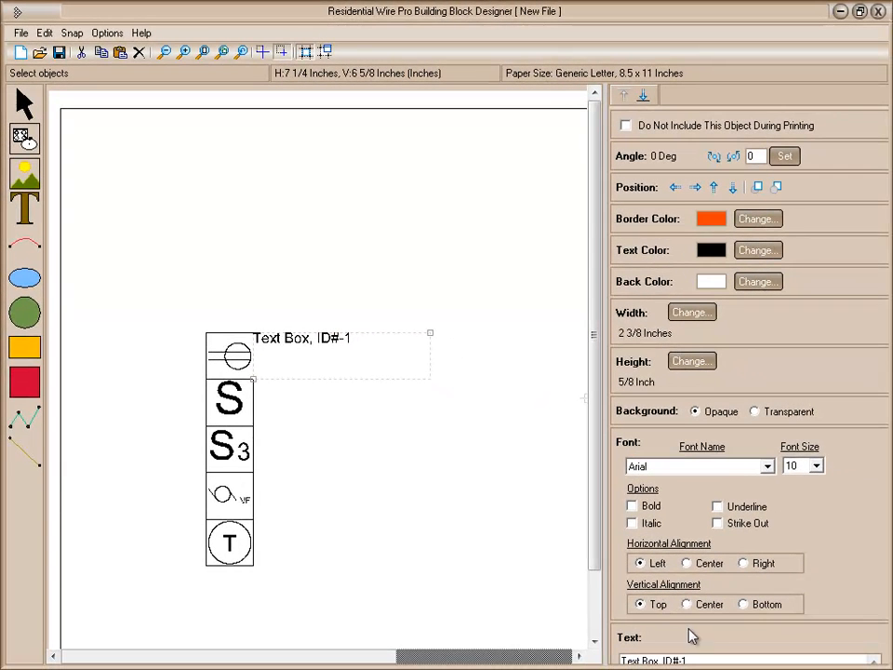
click(756, 219)
click(84, 497)
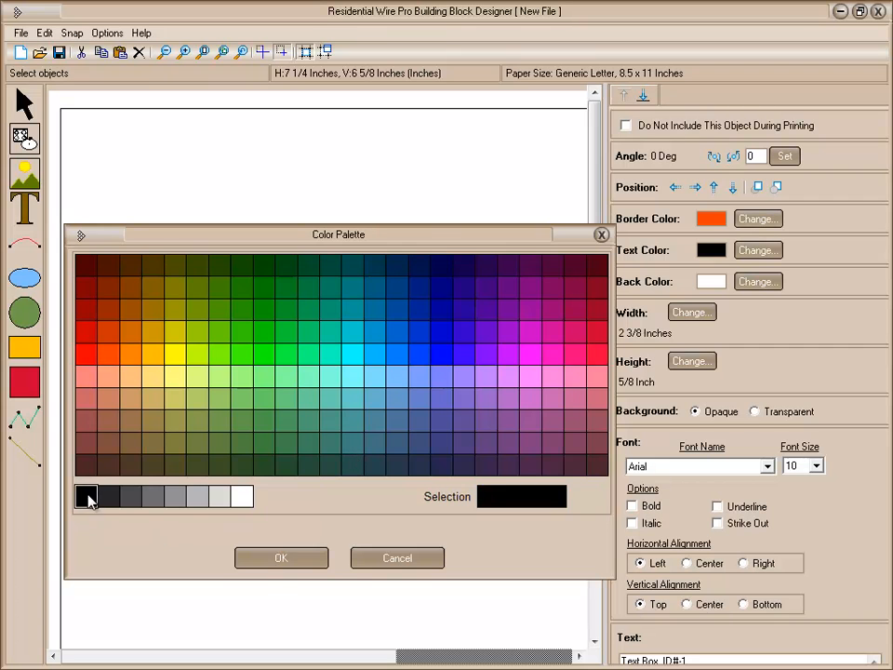
click(281, 559)
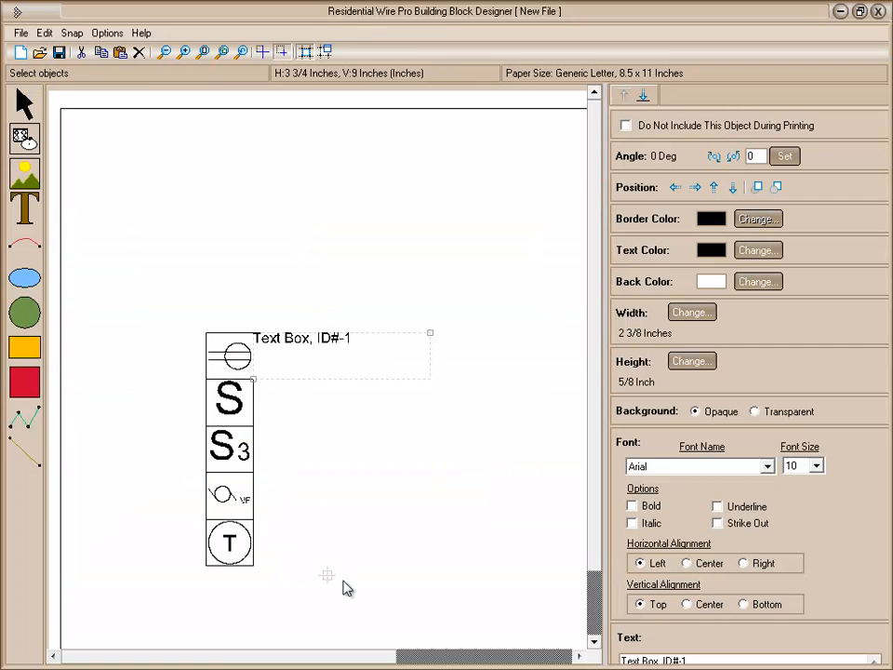
click(687, 563)
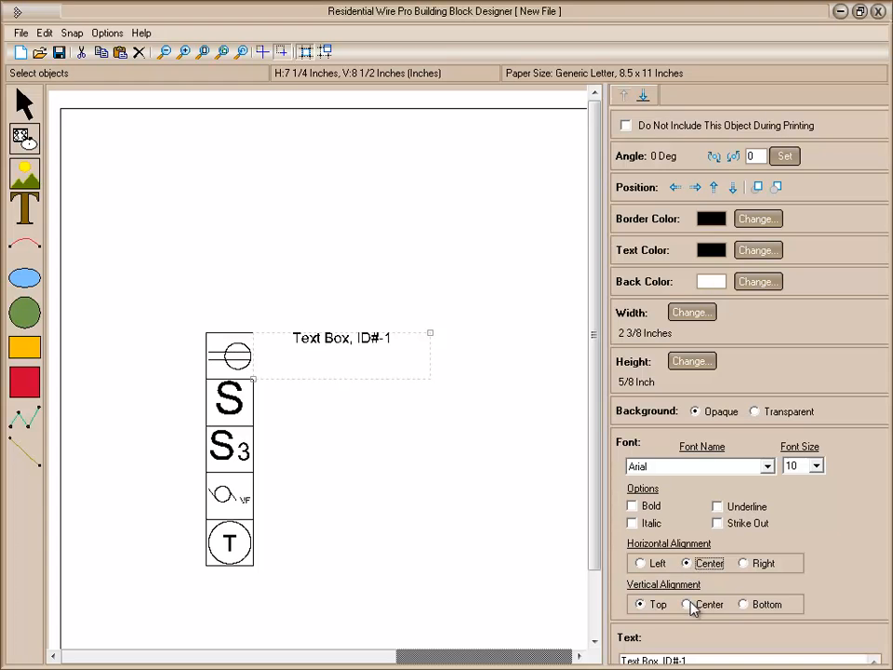
click(688, 605)
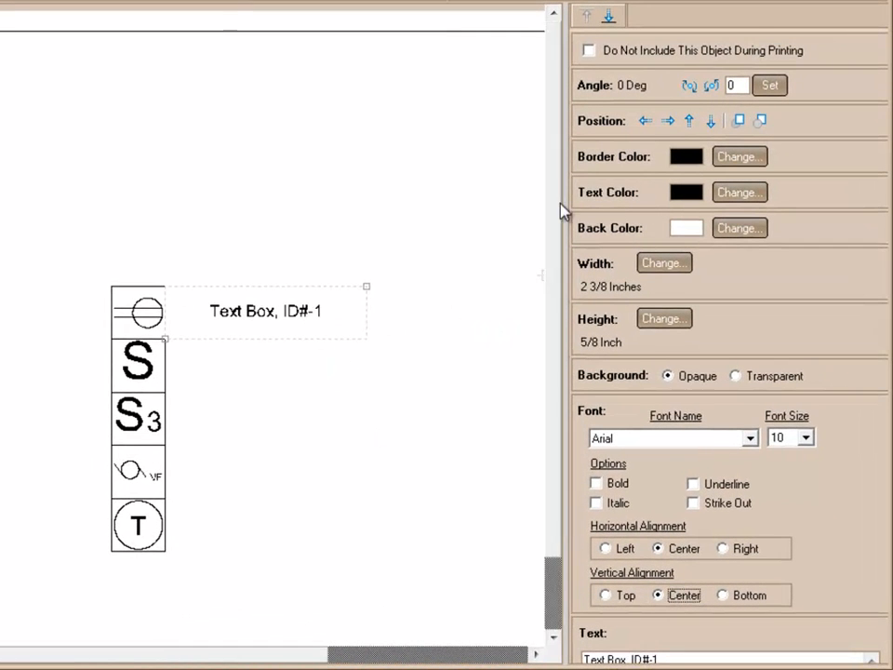
Step: Replace the text box's placeholder text with "Duplex" and "Receptacle" on two lines and apply the change
click(614, 30)
drag(681, 256, 566, 246)
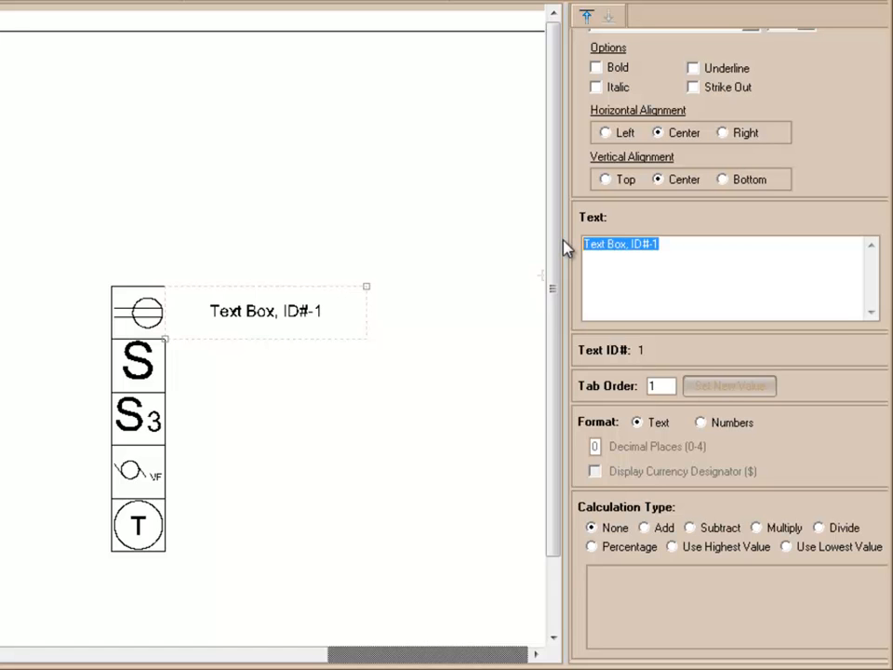
text(Dup)
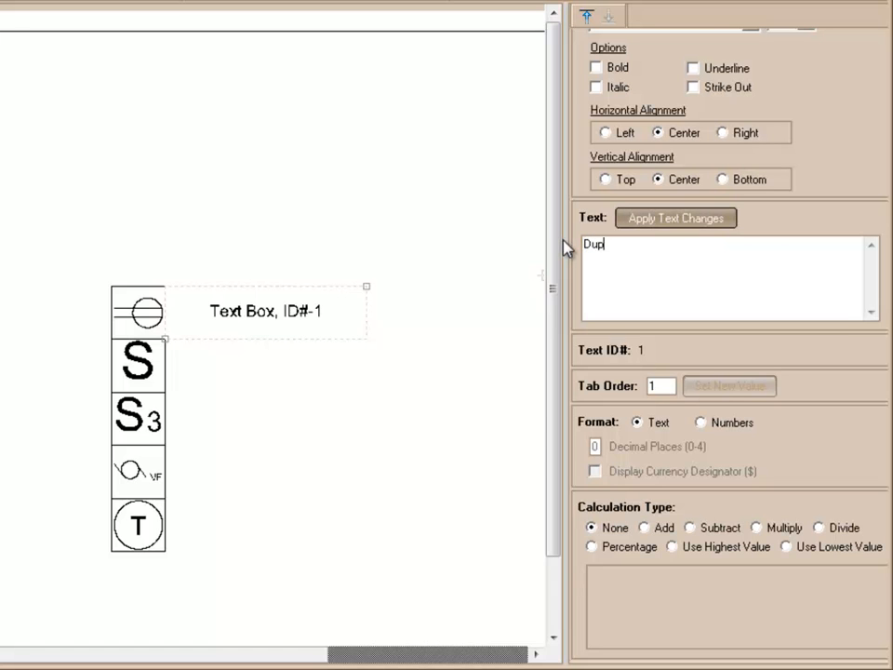
text(lex)
key(Return)
text(Receptacle)
click(675, 219)
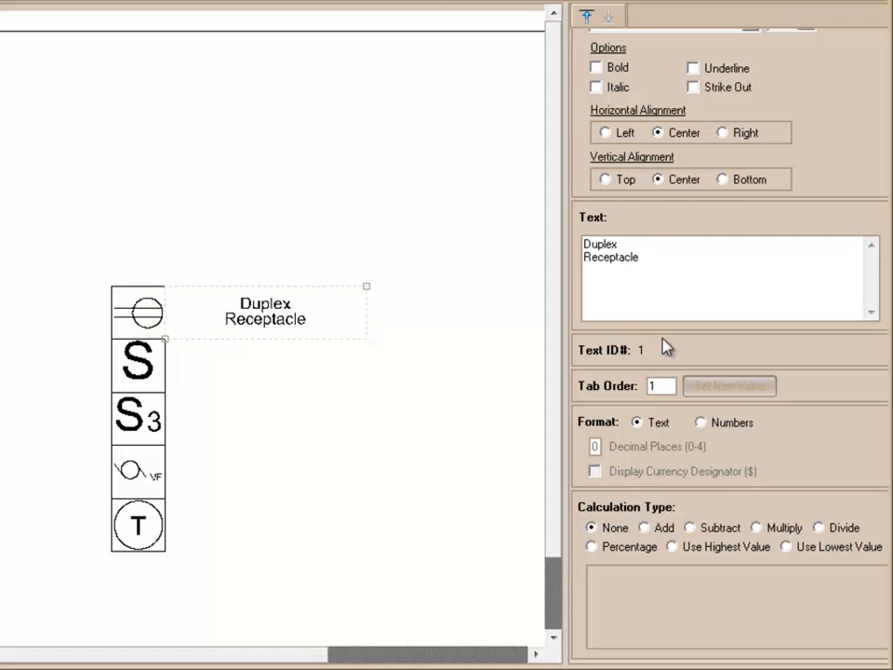
Step: Narrow the Duplex Receptacle text box by moving its right edge inward, keeping its height
click(586, 16)
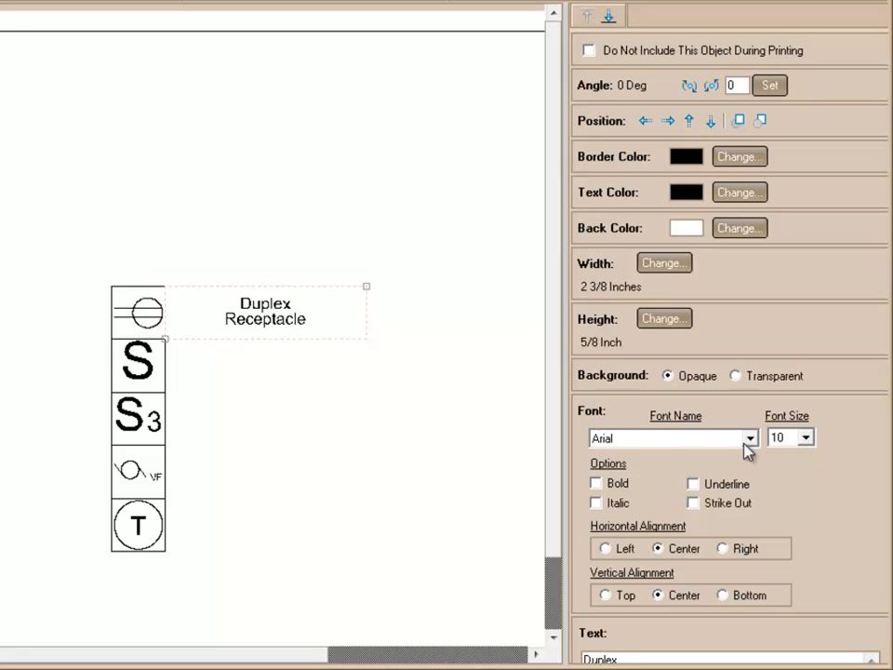
click(609, 16)
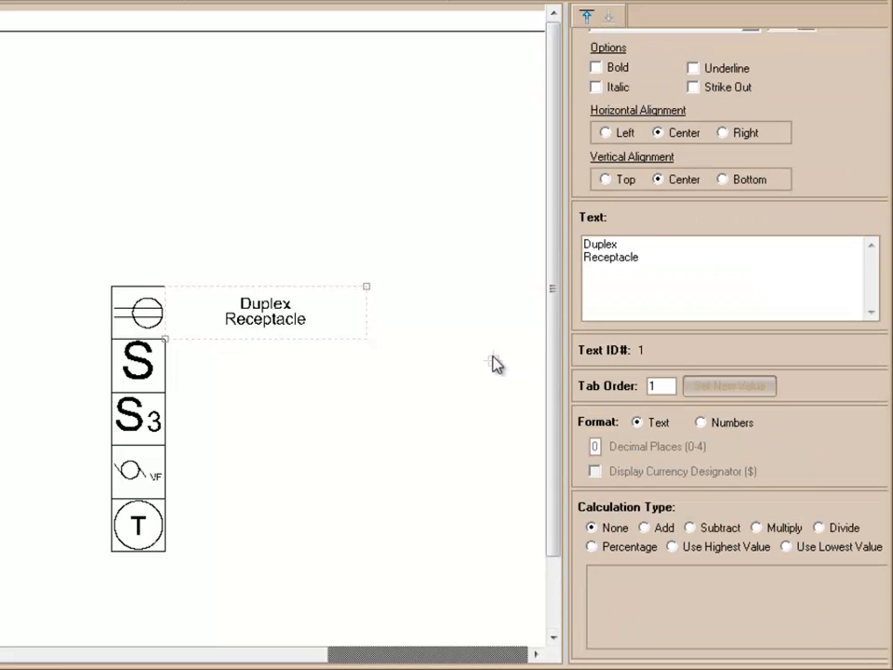
drag(365, 288, 335, 295)
Step: Copy the Duplex Receptacle text box and place the duplicate directly beneath it, beside the S switch symbol
right_click(302, 298)
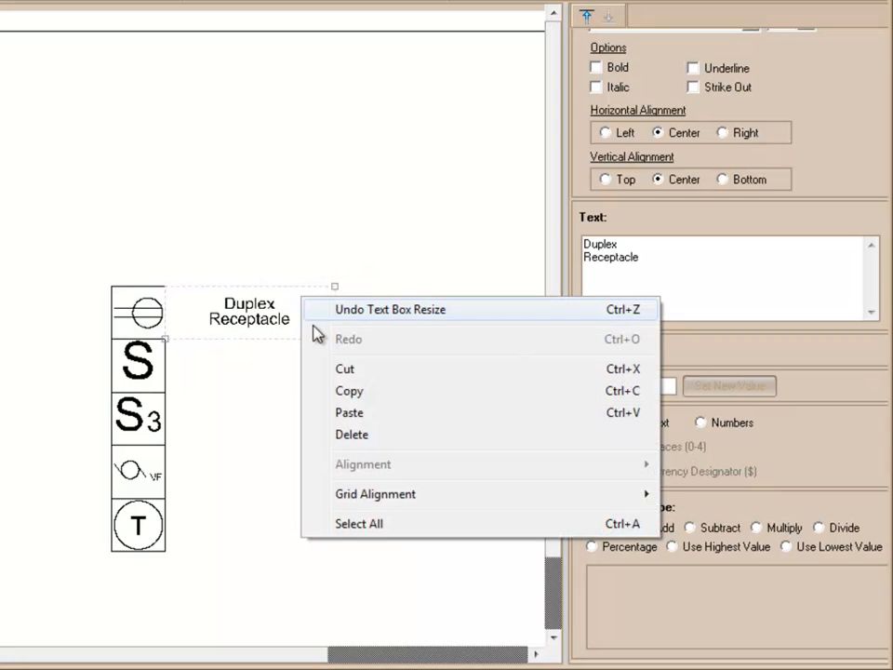
click(347, 393)
right_click(275, 316)
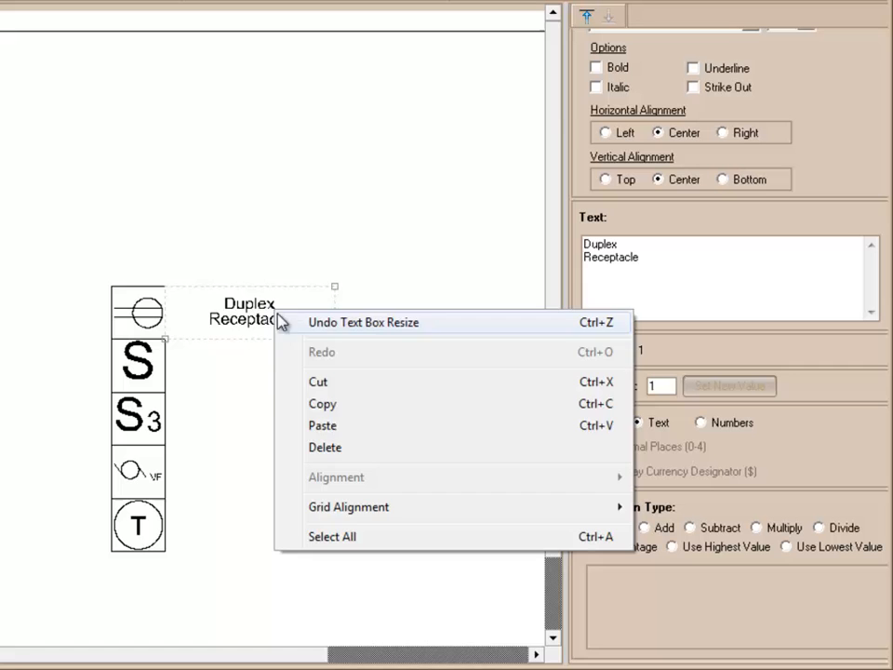
click(337, 425)
drag(275, 335, 284, 369)
Step: Duplicate the text box beside the S symbol and place the copy against the S3 symbol box
right_click(289, 363)
click(339, 457)
right_click(309, 377)
click(354, 487)
drag(309, 409, 291, 421)
Step: Duplicate the text box beside the S3 symbol and place the copy against the VF fan symbol box
right_click(291, 420)
click(326, 509)
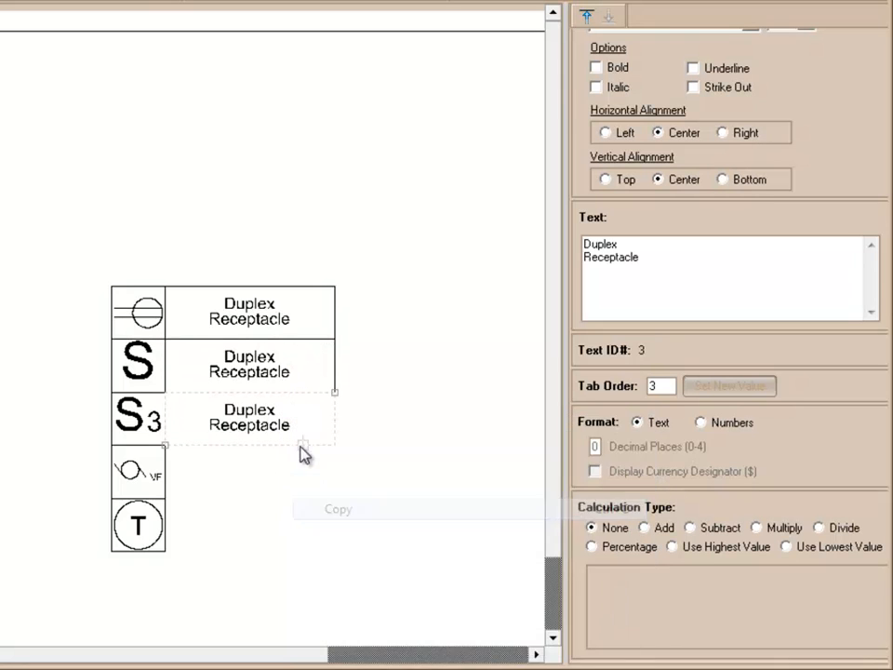
right_click(294, 421)
click(339, 538)
drag(291, 428, 289, 478)
Step: Duplicate the text box beside the VF fan symbol, place the copy against the T symbol box, and deselect it
right_click(279, 488)
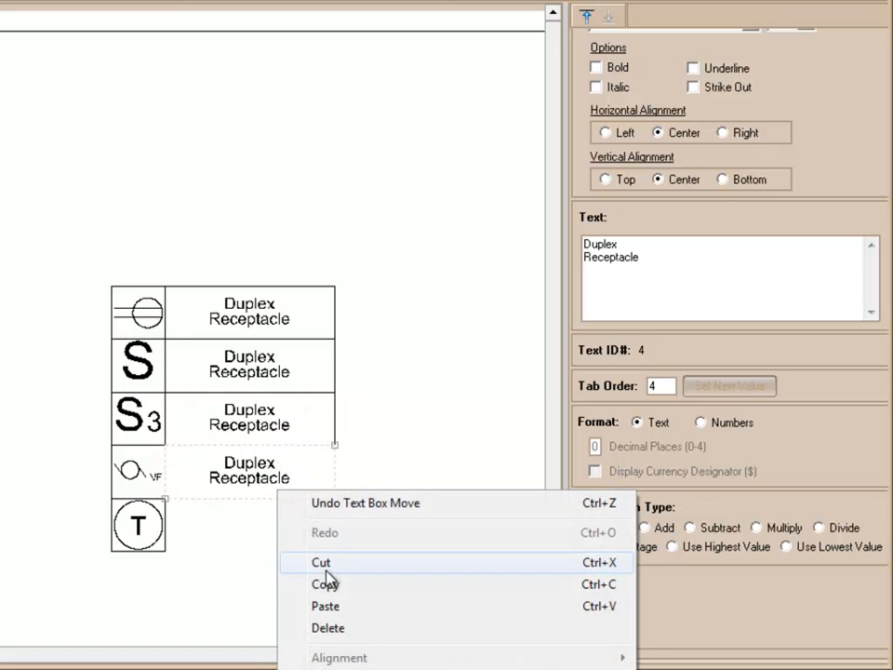
click(325, 585)
right_click(281, 487)
click(322, 590)
drag(279, 491, 284, 535)
click(364, 442)
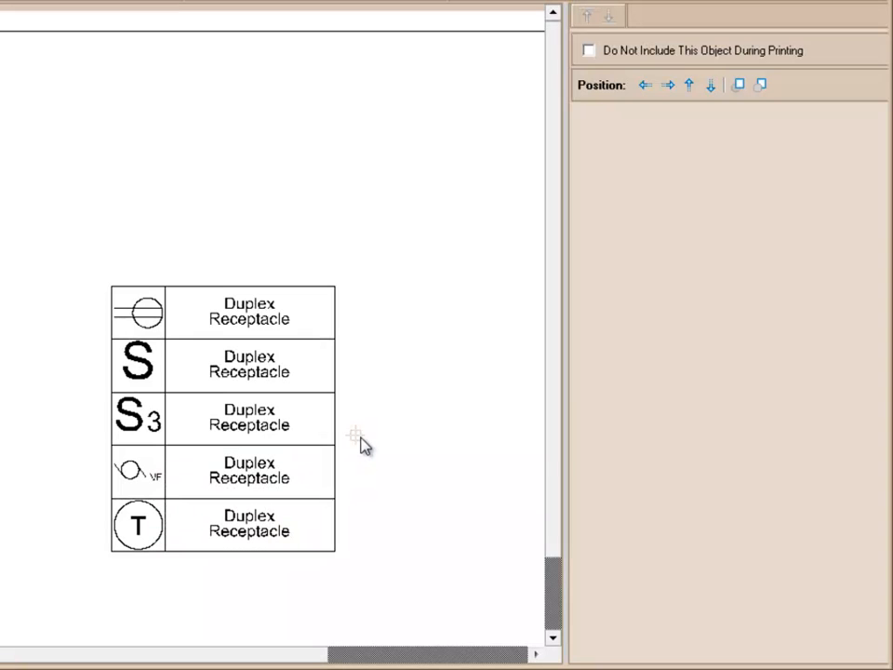
Step: Change the label beside the S symbol to "Light Switch" and apply the text
click(260, 380)
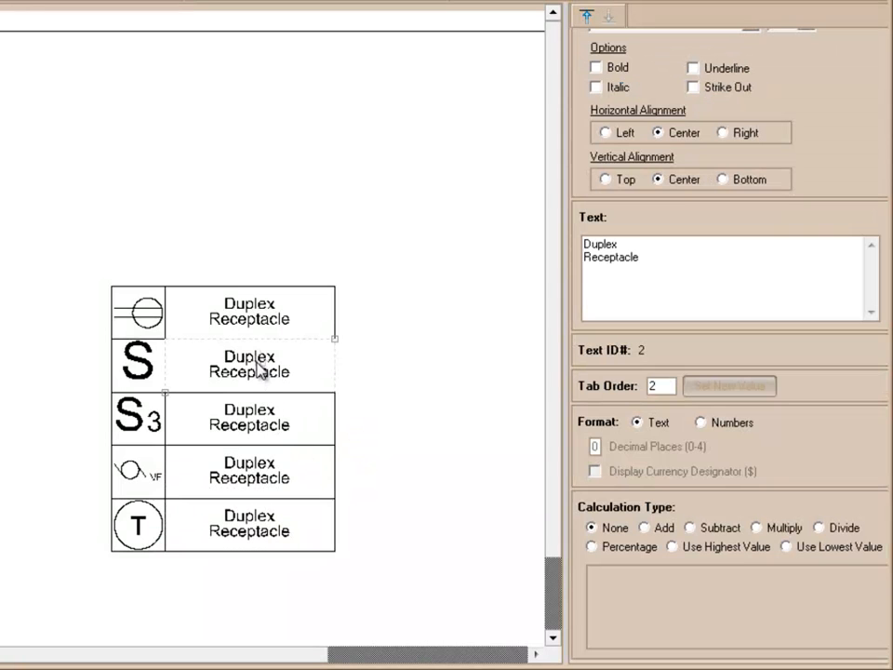
click(662, 271)
drag(662, 271, 570, 229)
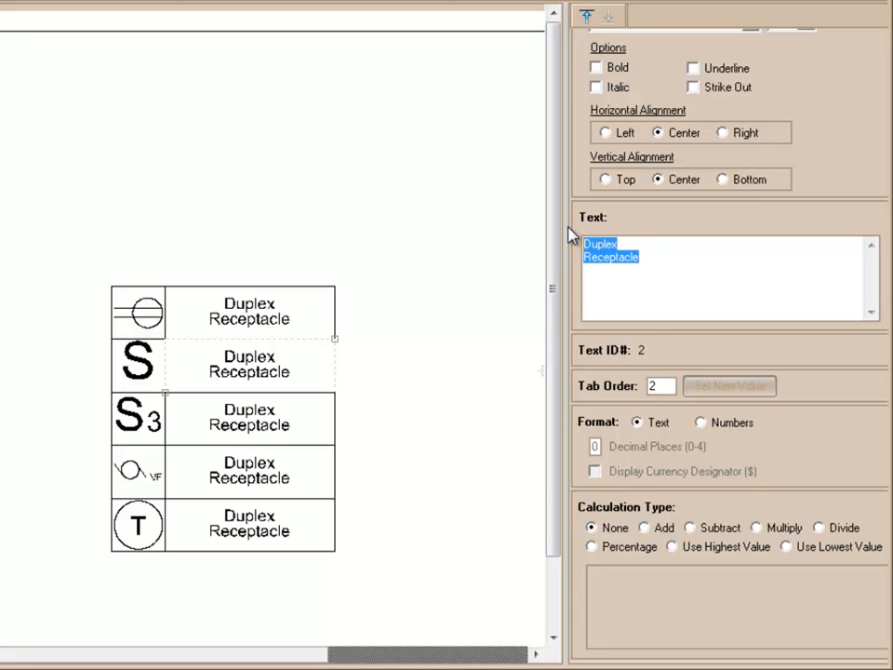
text(Light Switch)
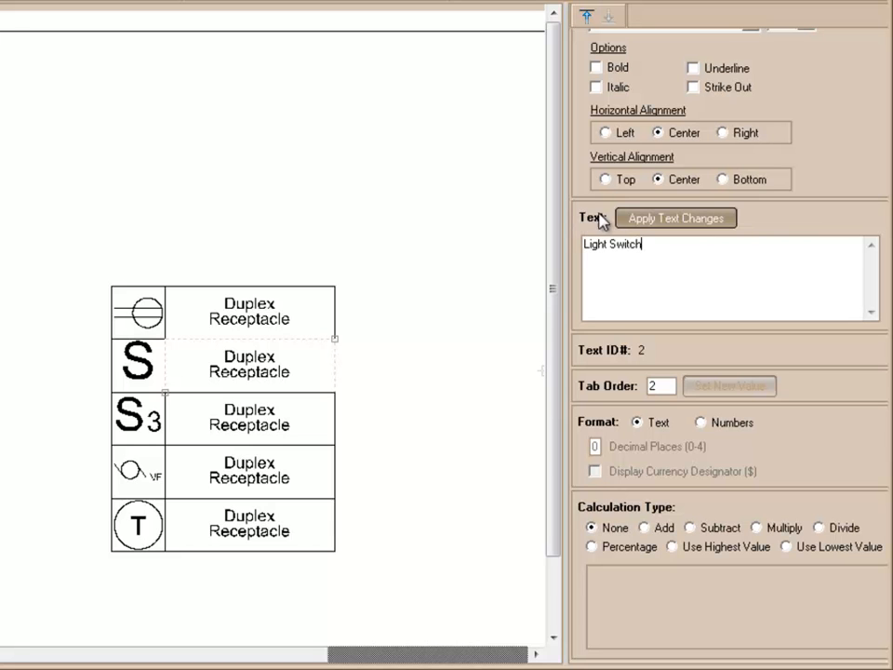
click(638, 219)
Step: Change the label beside the S3 symbol to "3 Way Light" and "Switch" on two lines and apply the text
click(233, 415)
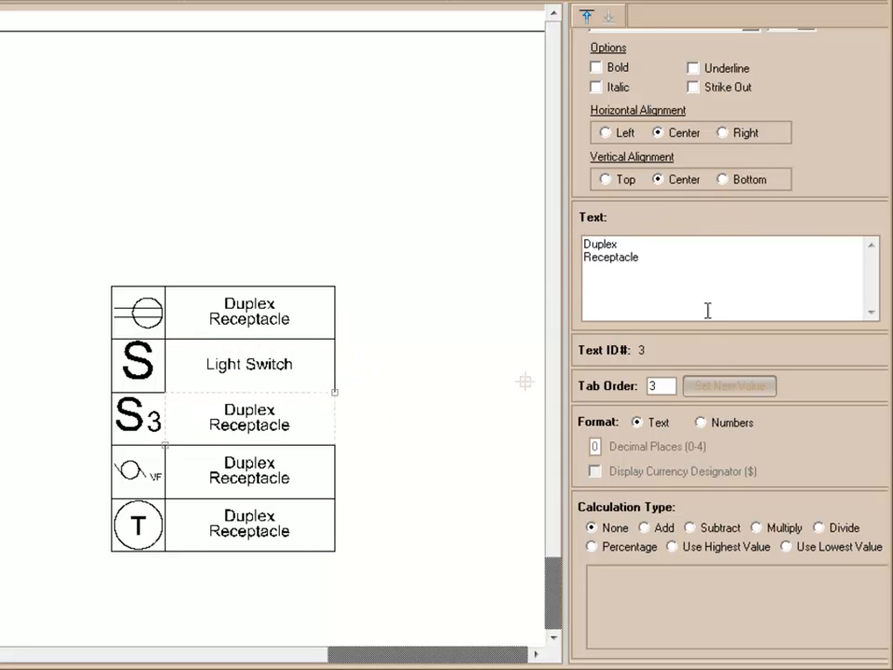
drag(667, 267, 574, 233)
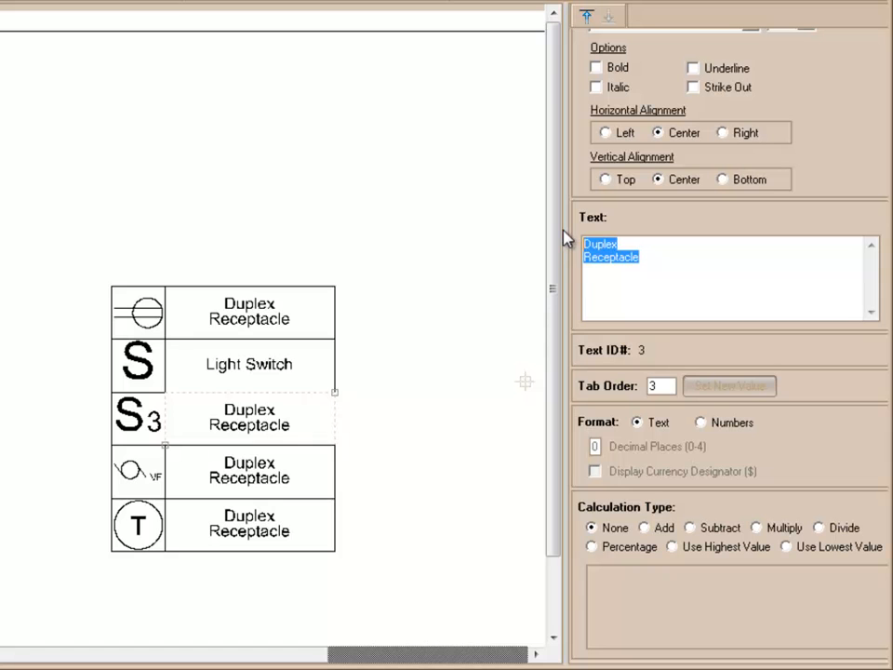
text(3 Way)
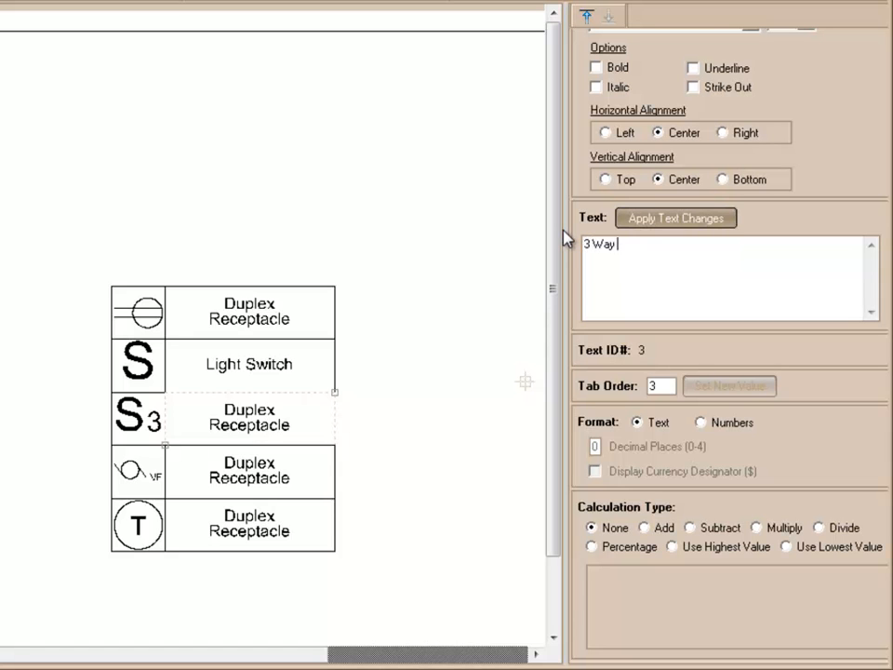
text( Light)
key(Return)
text(Switch)
click(692, 219)
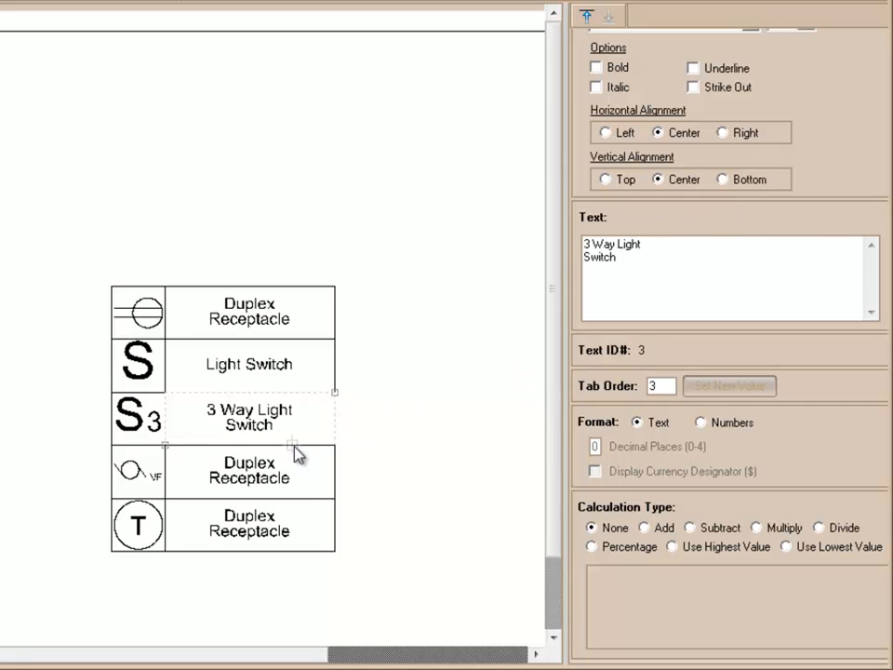
Step: Change the label beside the VF symbol to "Bath Vent Fan" and apply the text
click(279, 477)
drag(654, 278, 542, 221)
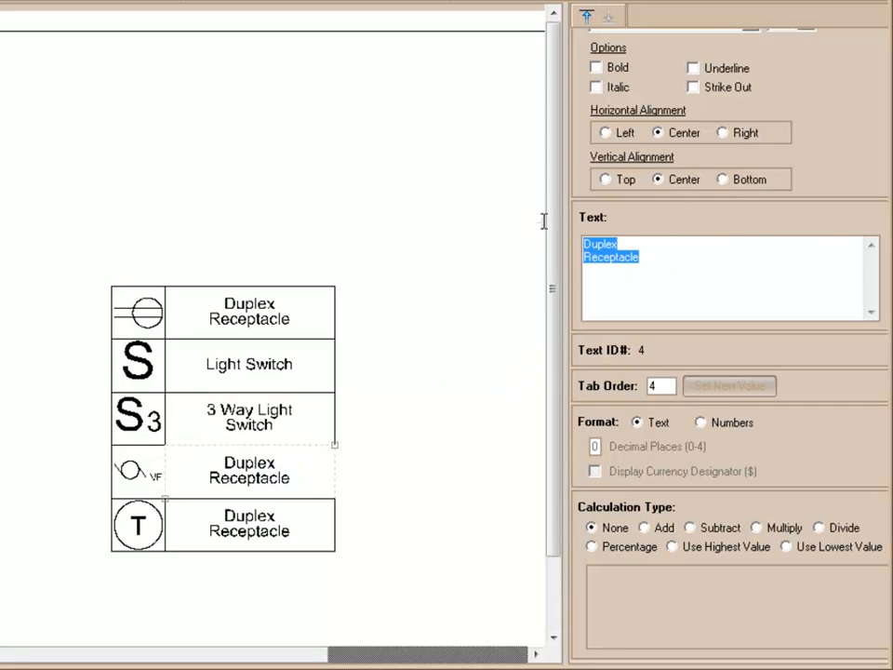
text(Bath Vent Fan)
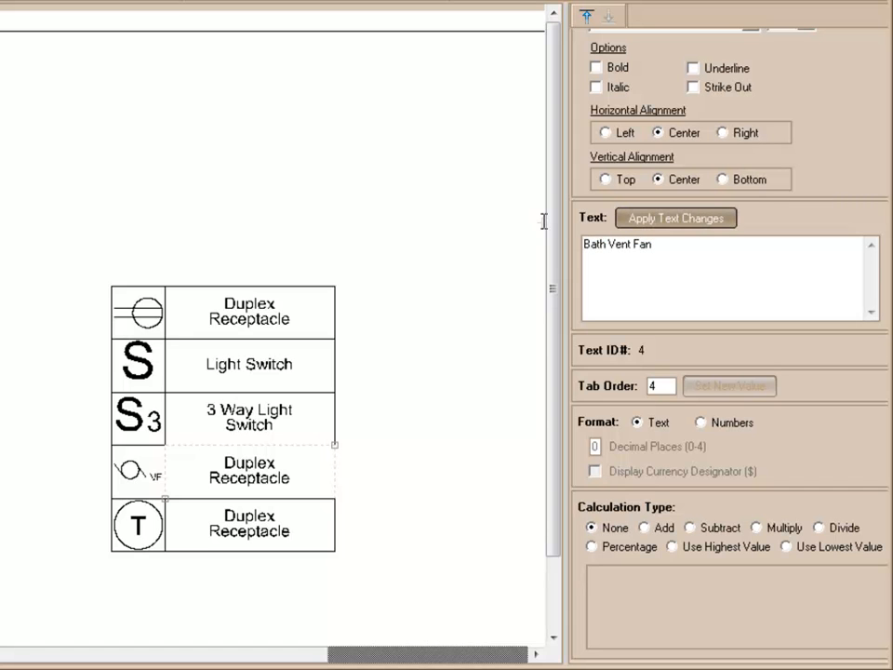
click(670, 218)
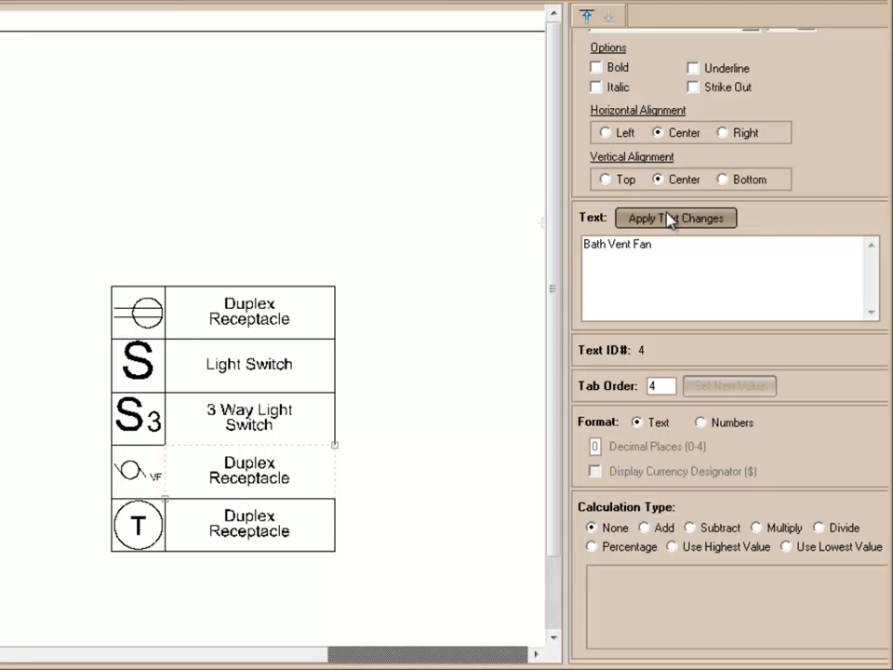
Step: Change the label beside the T symbol to "Thermostat", apply the text, and deselect the box
click(237, 547)
drag(664, 265, 544, 225)
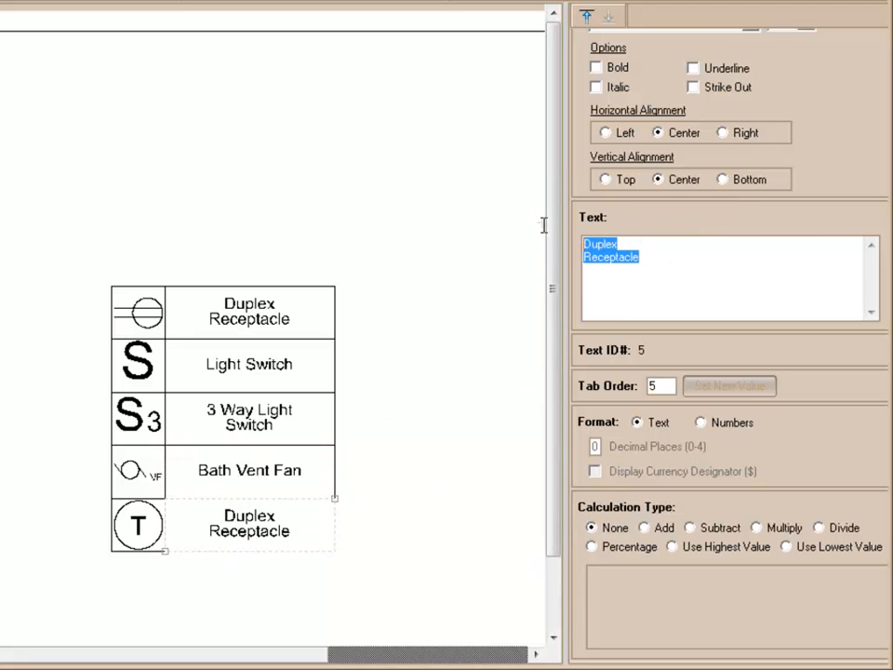
text(Thermostat)
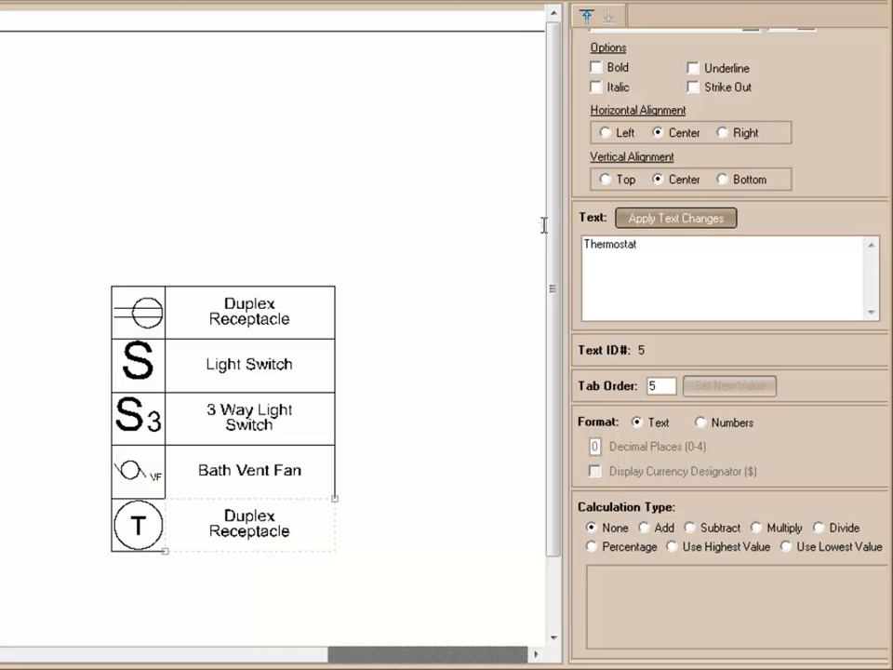
click(632, 218)
click(224, 251)
Step: Select the whole legend, move it up and to the right on the page, and deselect it
mouse_move(57, 234)
mouse_down()
mouse_move(89, 298)
mouse_move(428, 582)
mouse_up()
drag(204, 455, 260, 380)
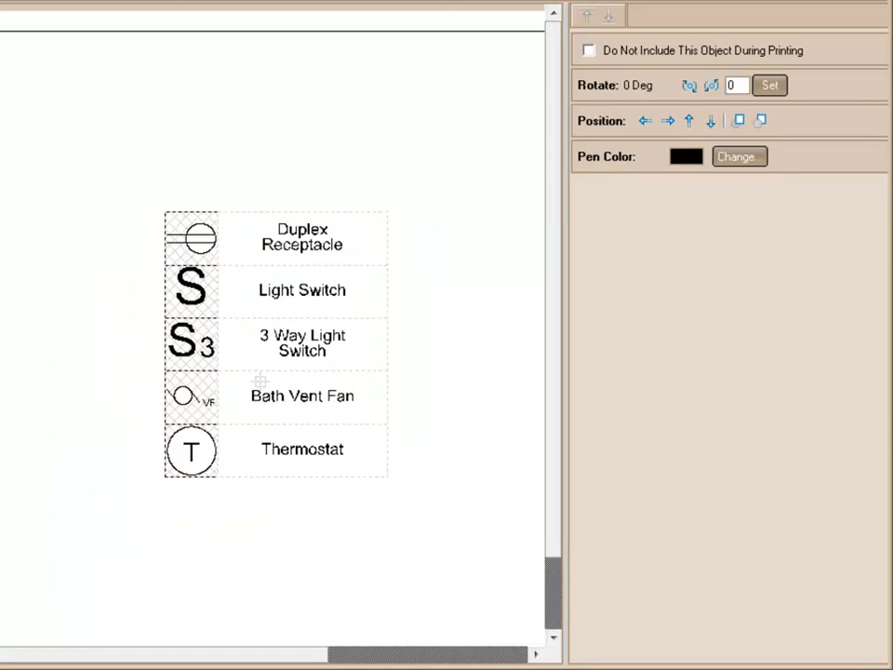
click(86, 182)
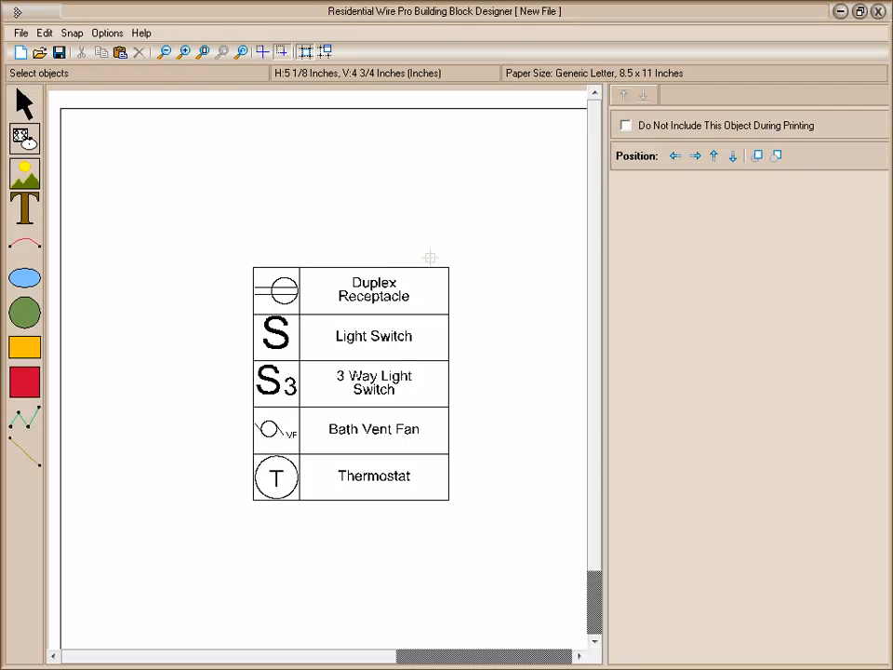
Step: Draw a header text box about 2 5/8 inches wide and 5/8 inch high across the top of the legend
click(35, 216)
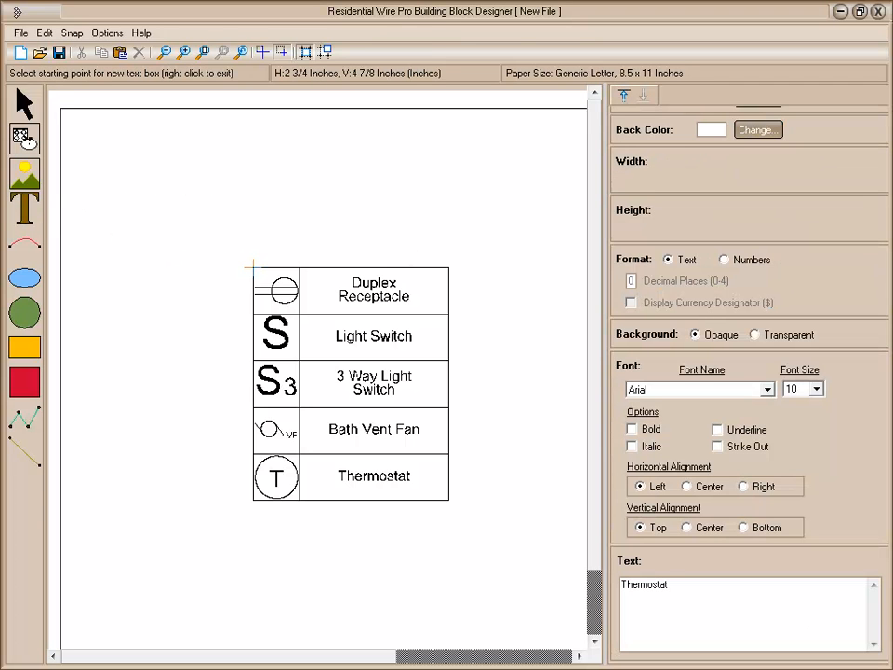
click(253, 267)
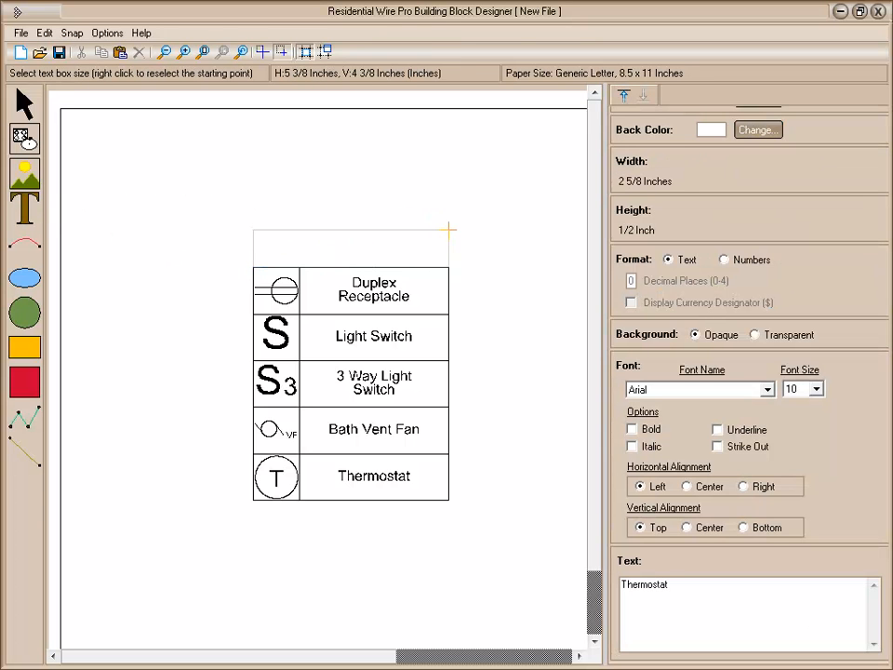
click(449, 221)
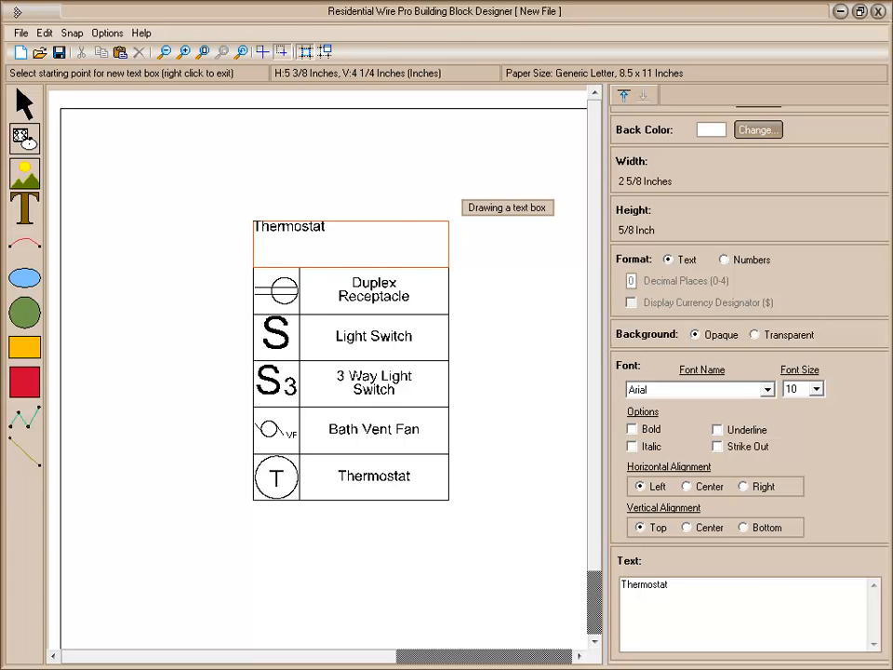
right_click(374, 194)
Step: Center the header box's text horizontally and vertically, and replace it with "Electrical Symbols"
click(374, 223)
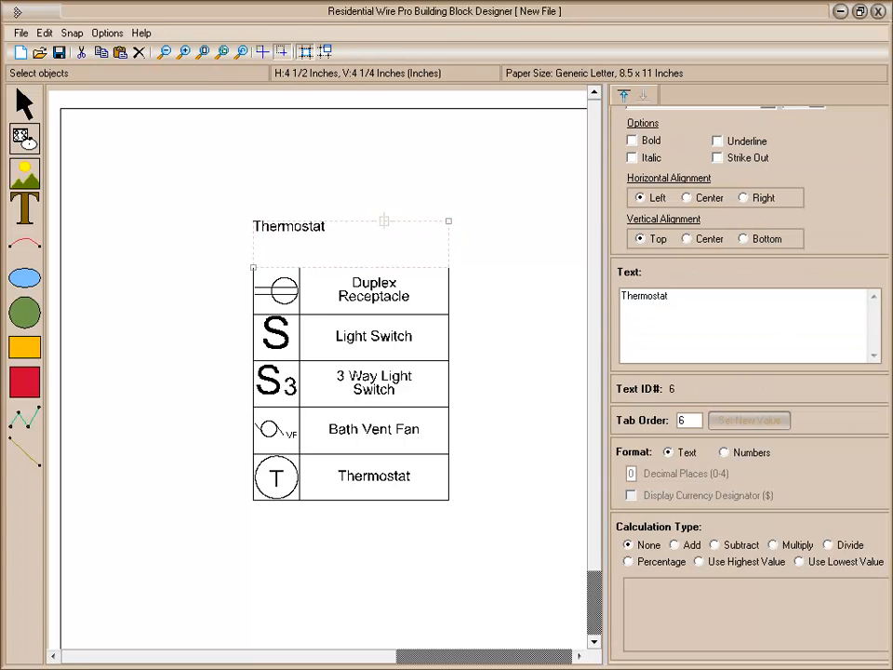
click(686, 198)
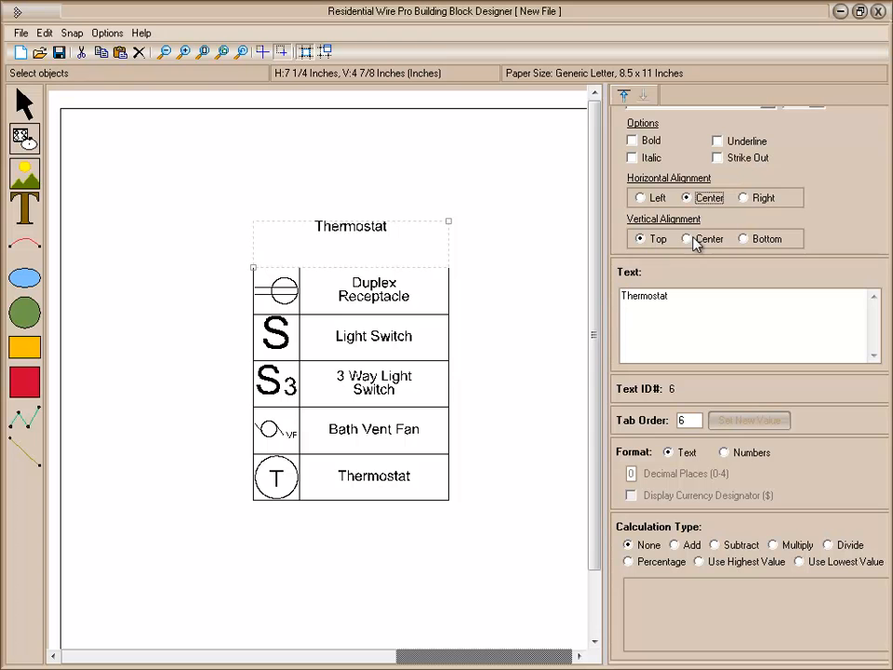
click(694, 240)
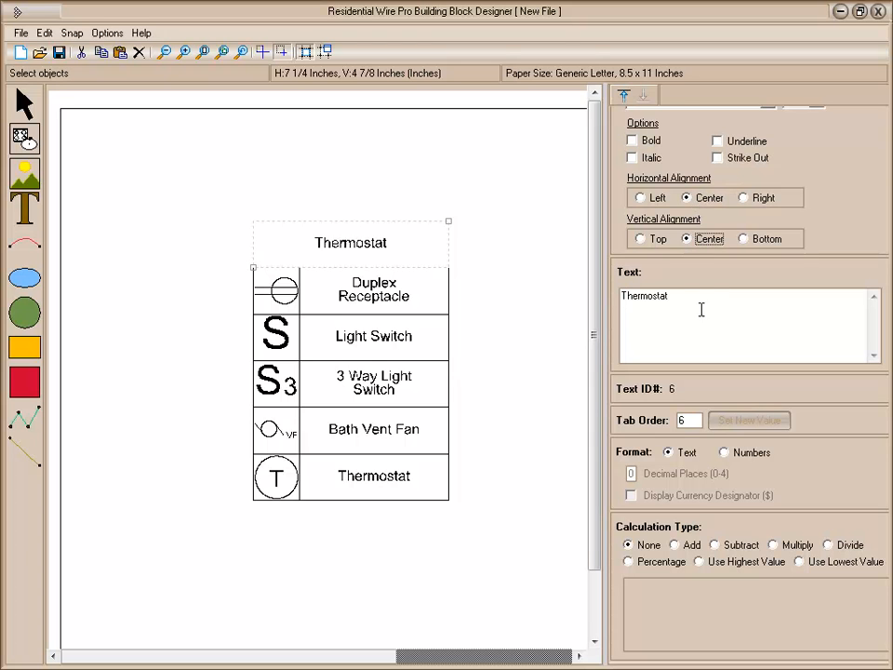
drag(698, 307, 570, 279)
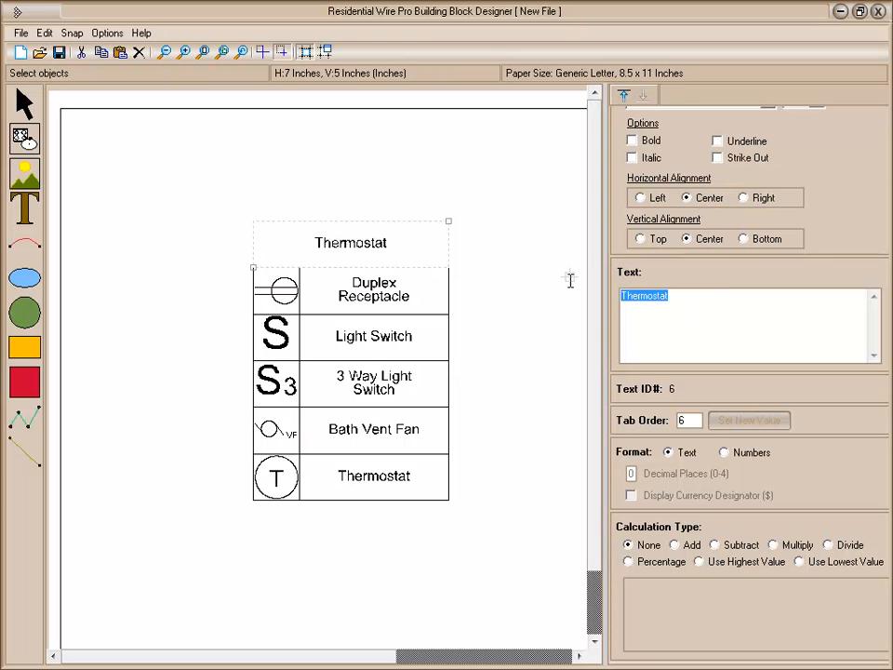
text(Electrical Symbol)
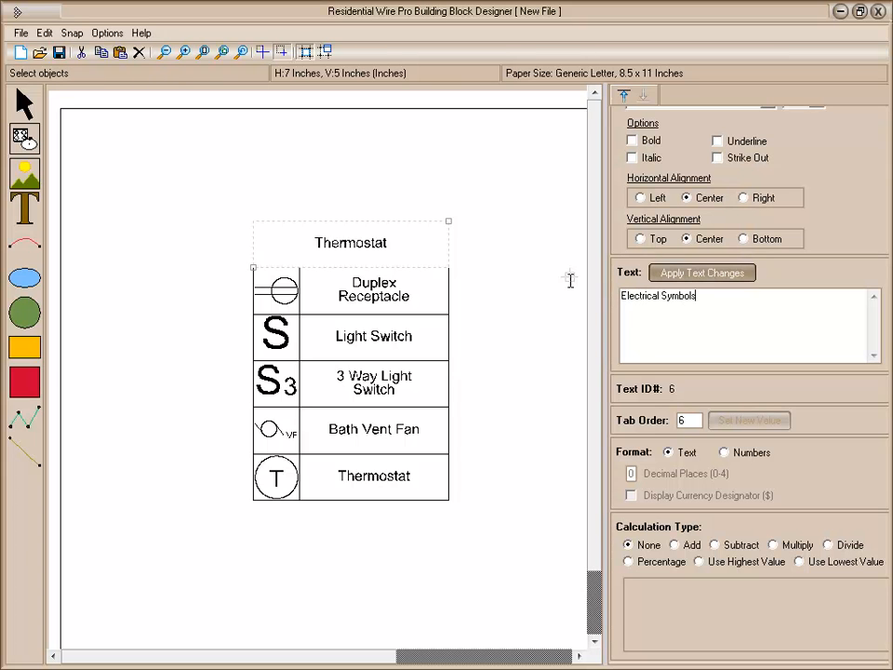
click(694, 274)
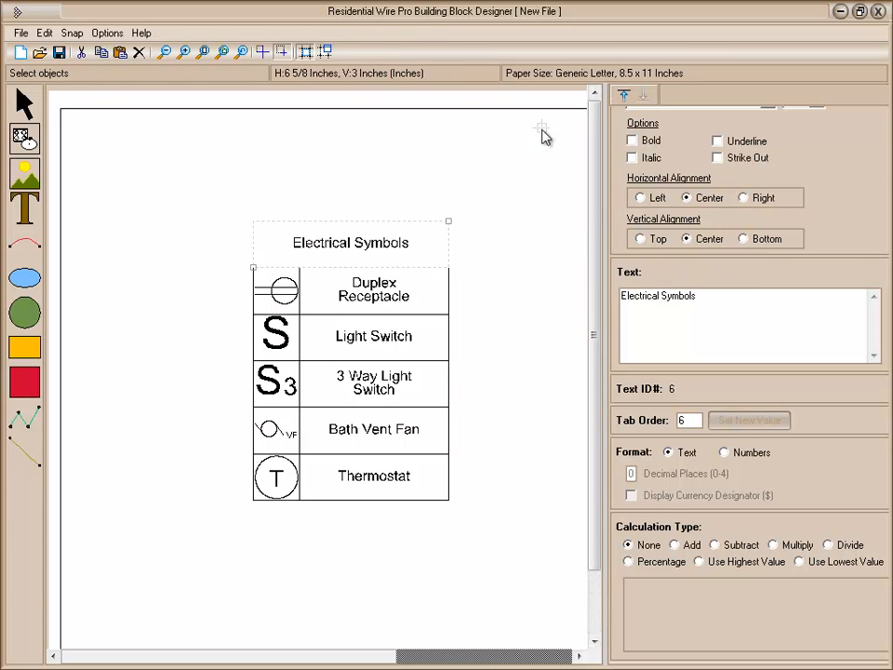
Step: Set both the border color and the back color of the Electrical Symbols header box to black
click(623, 96)
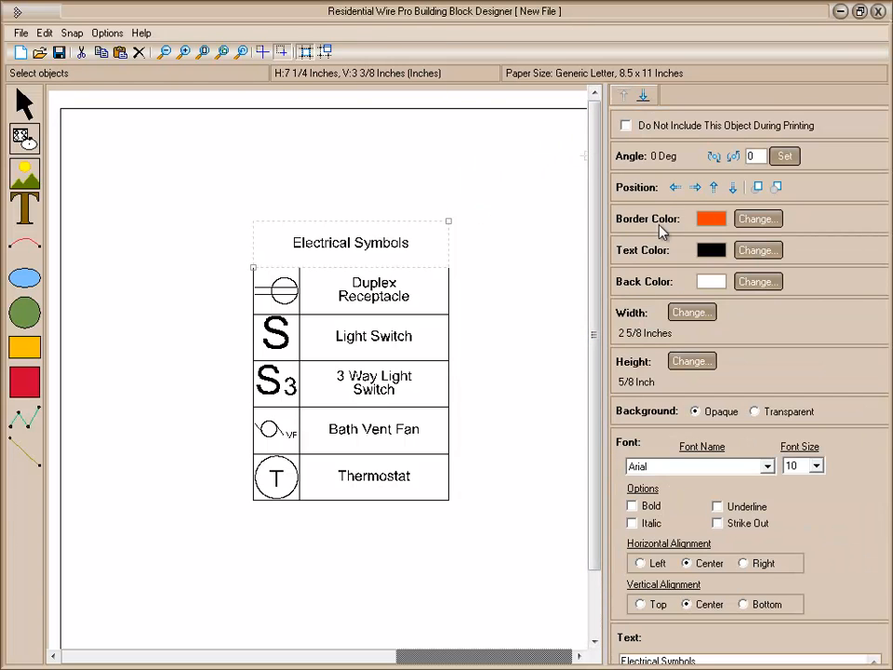
click(749, 219)
click(85, 496)
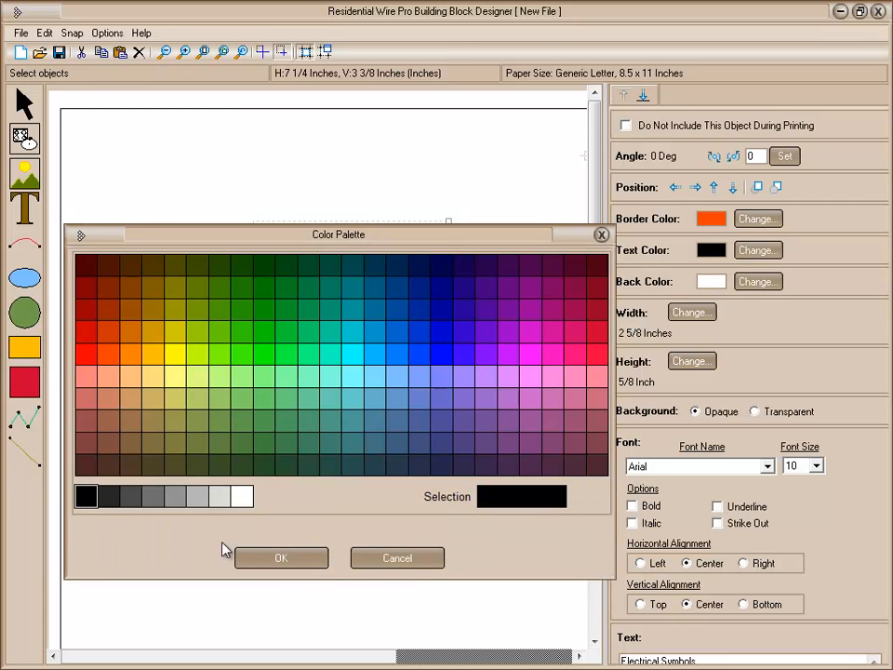
click(265, 560)
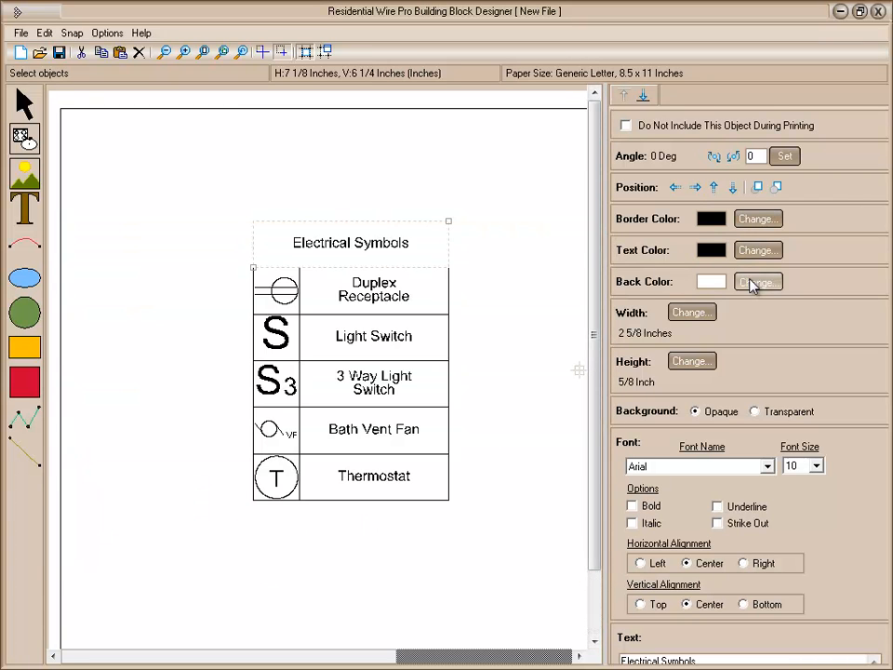
click(755, 281)
click(86, 497)
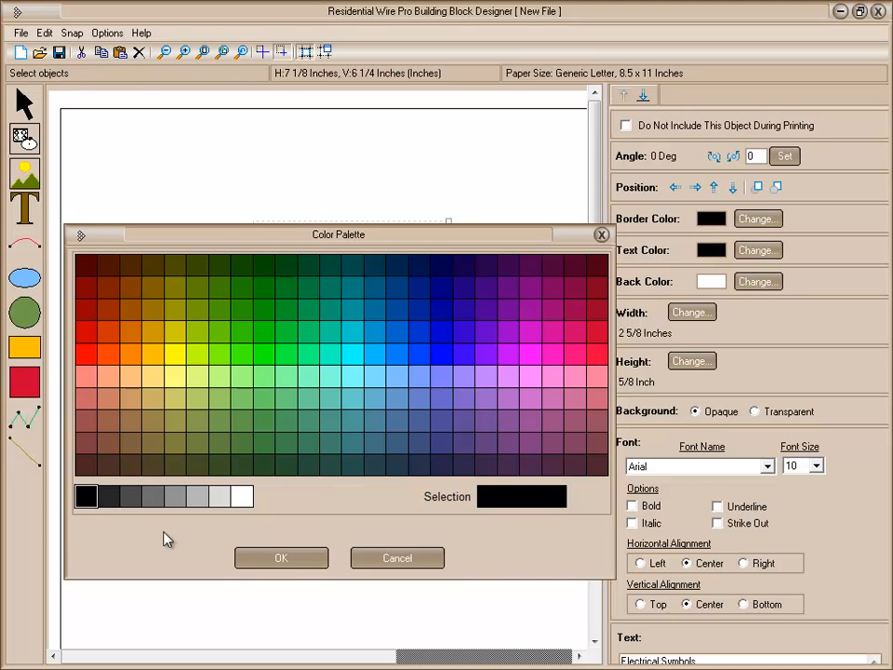
click(249, 557)
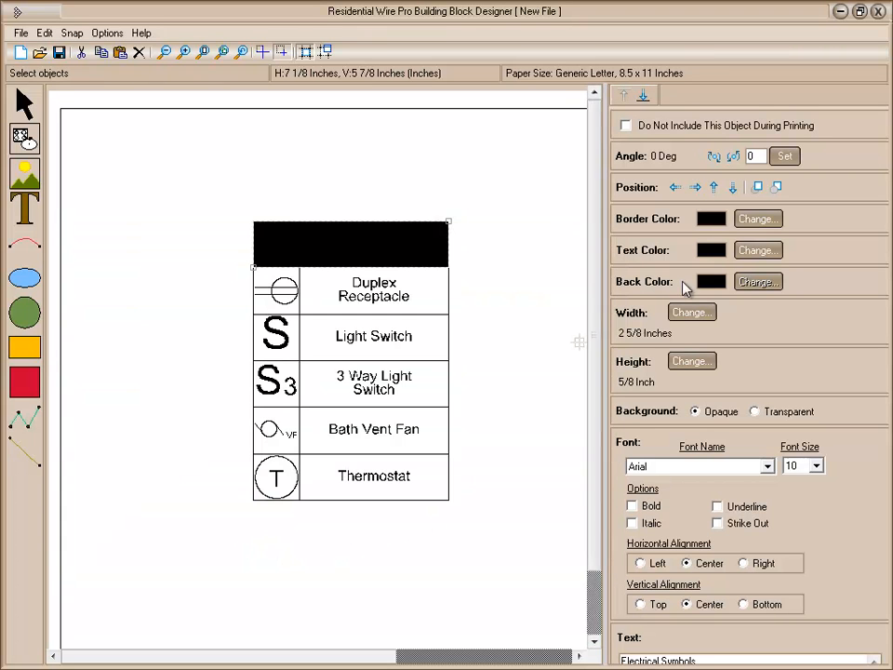
Step: Set the text color of the Electrical Symbols header to white
click(757, 250)
click(240, 497)
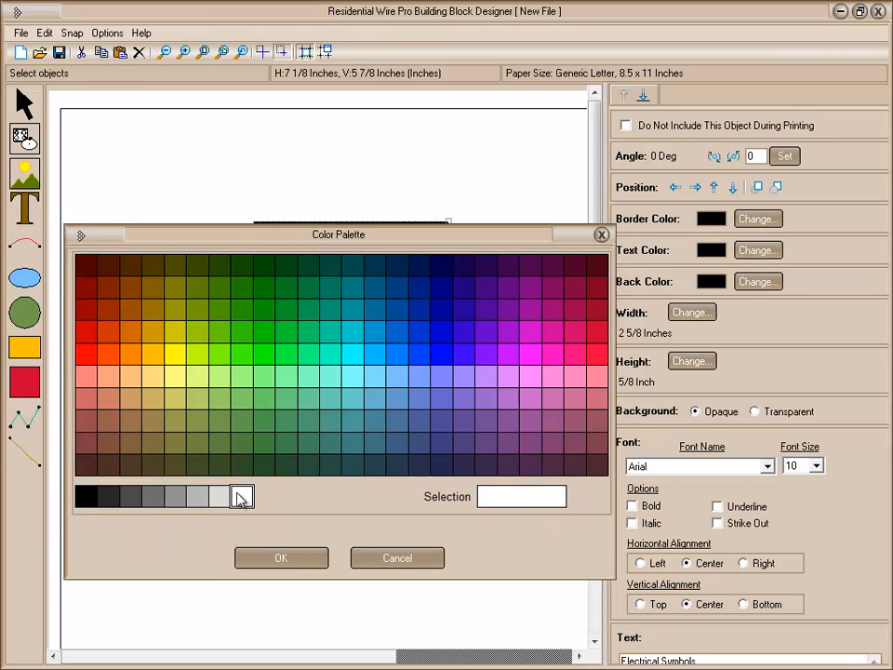
click(275, 560)
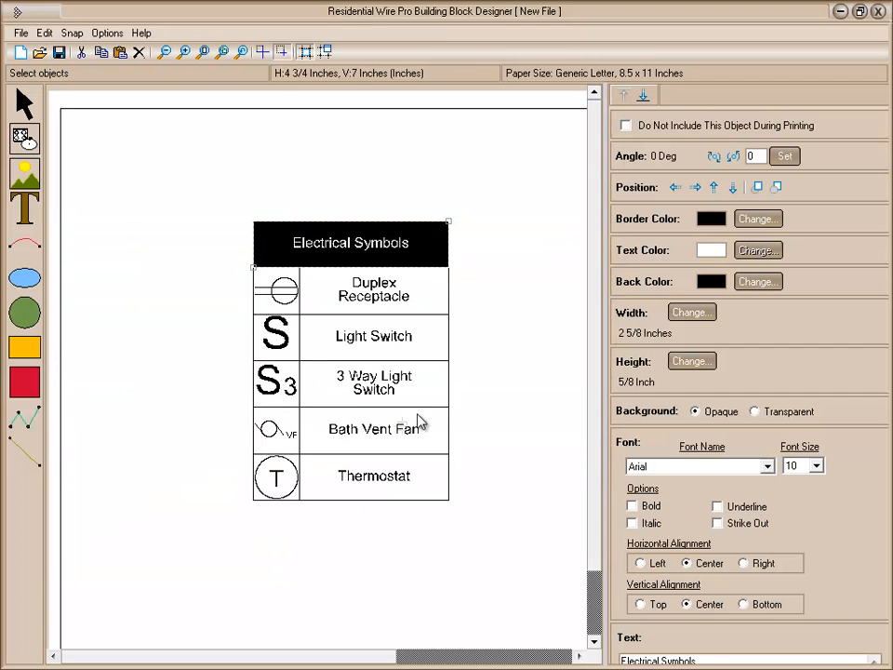
Step: Select the entire symbol legend, header included, and move it toward the upper-left corner of the page
click(485, 342)
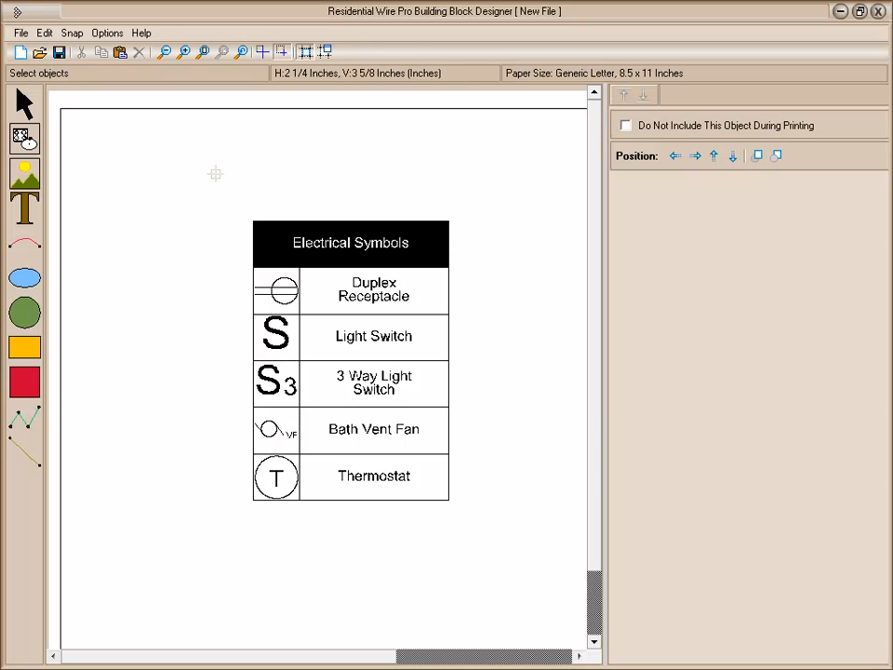
drag(197, 183, 476, 521)
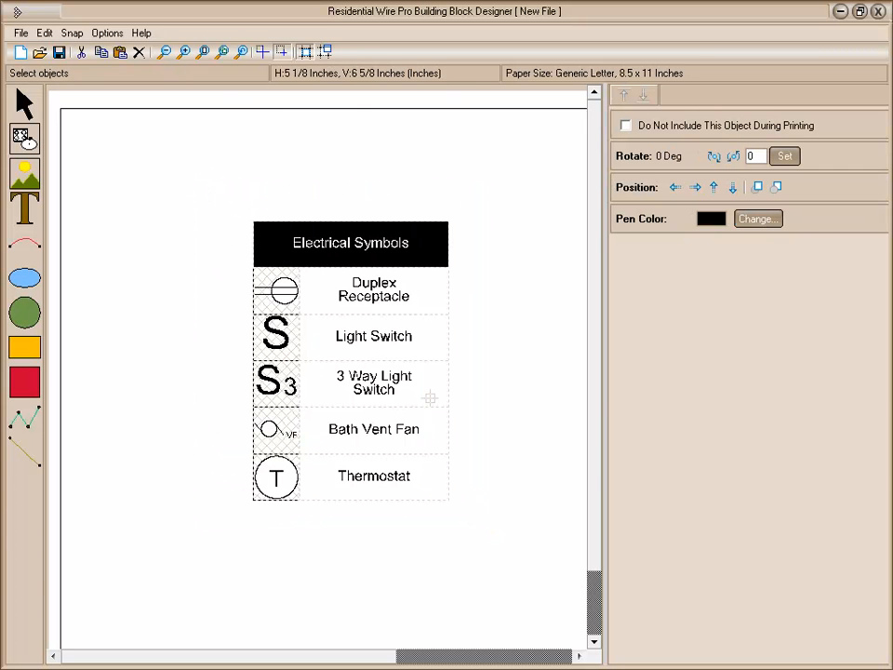
drag(411, 388, 299, 343)
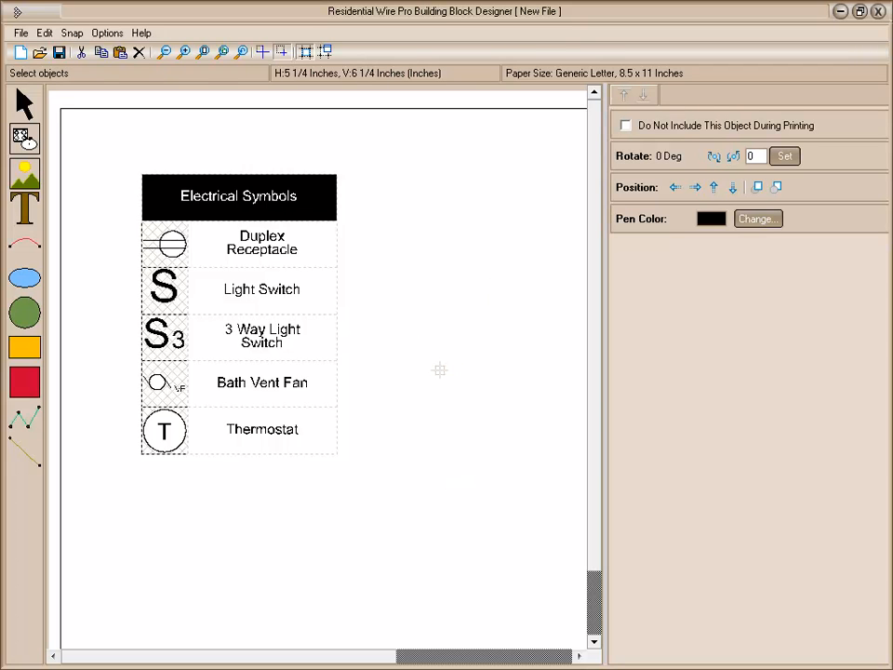
click(400, 285)
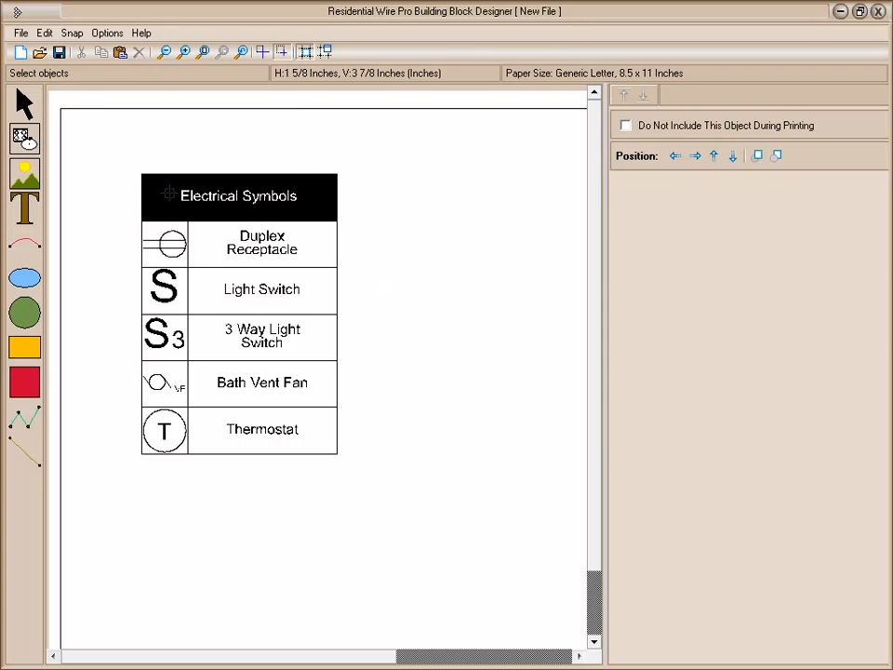
Step: Save the legend as "Test Bath Symbols" in the Building Blocks Symbol Legends folder and close the Building Block Designer
click(20, 32)
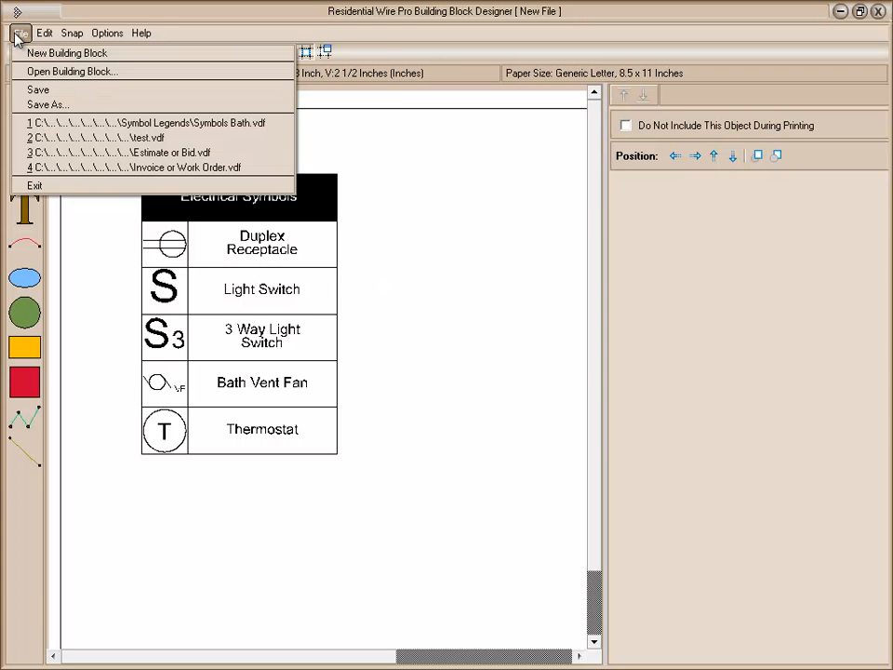
click(43, 106)
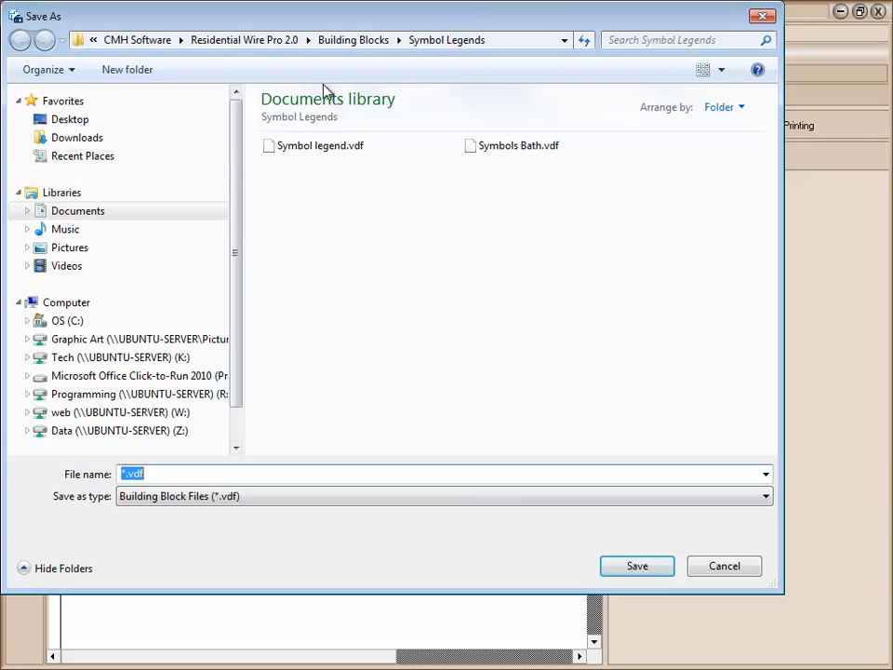
click(340, 41)
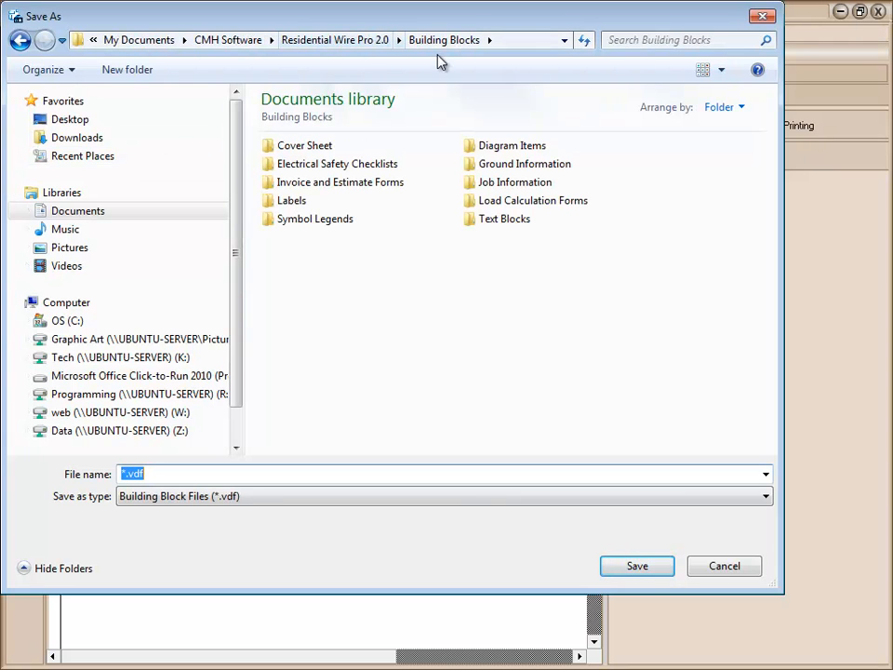
double_click(307, 220)
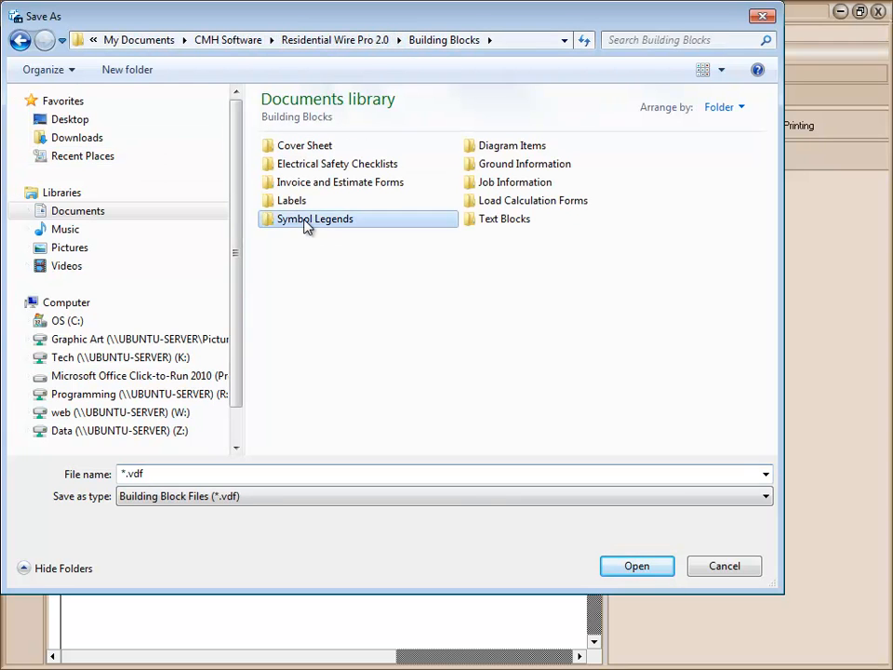
click(172, 473)
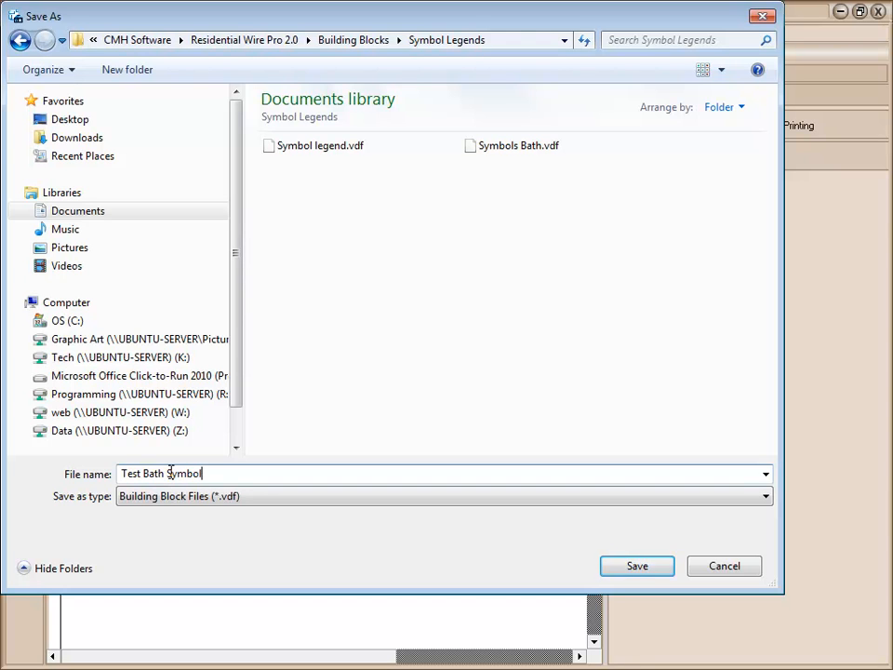
click(653, 571)
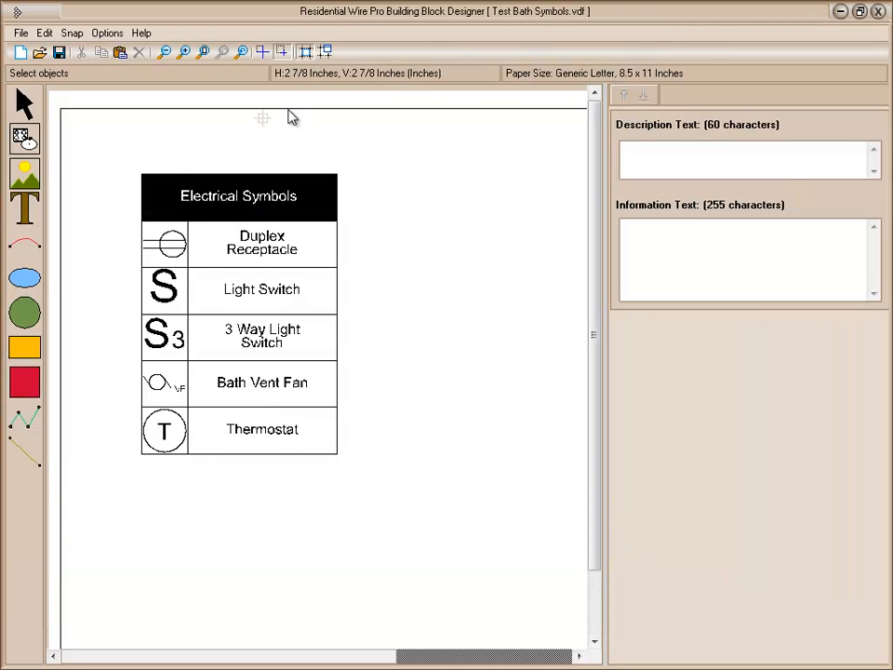
click(877, 11)
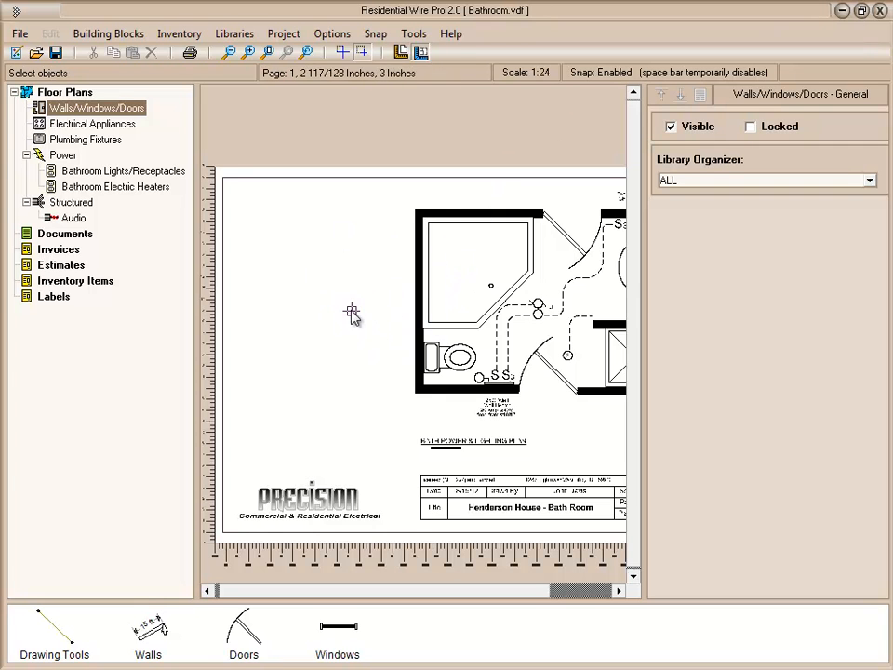
Step: Insert the Test Bath Symbols.vdf building block from the Symbol Legends folder into the blank area beside the bathroom floor plan
click(124, 35)
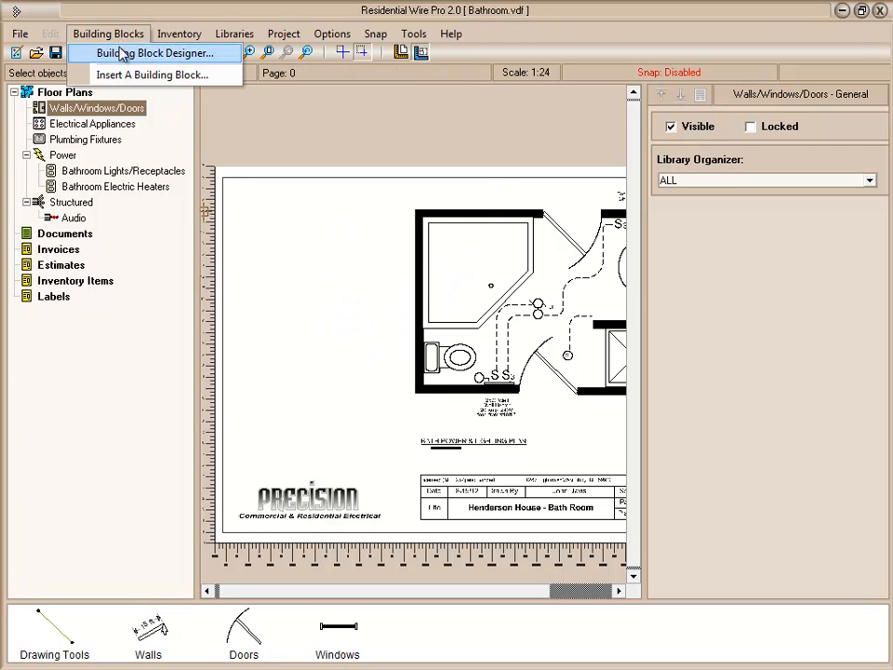
click(119, 74)
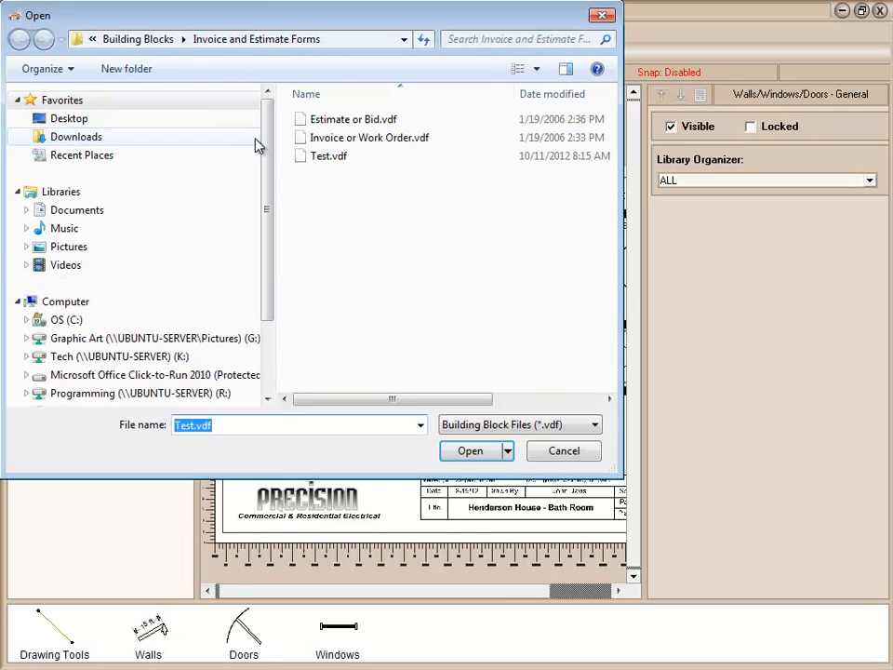
click(151, 39)
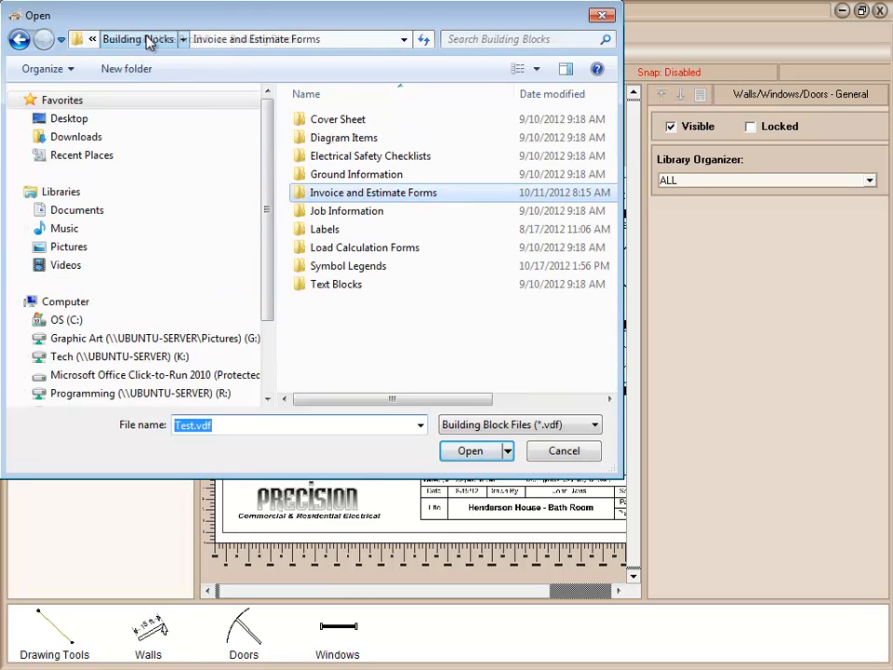
double_click(345, 267)
click(310, 157)
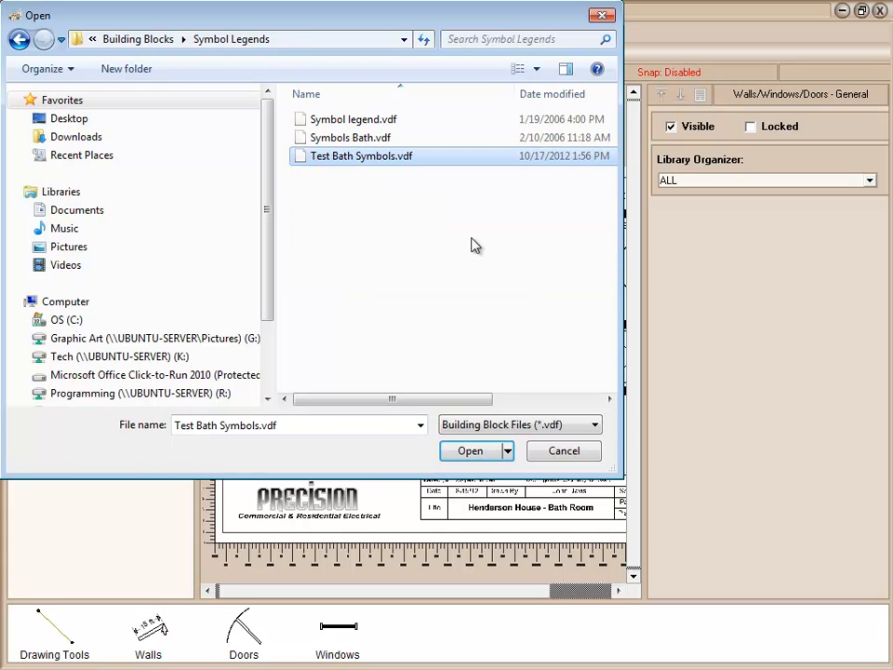
click(475, 452)
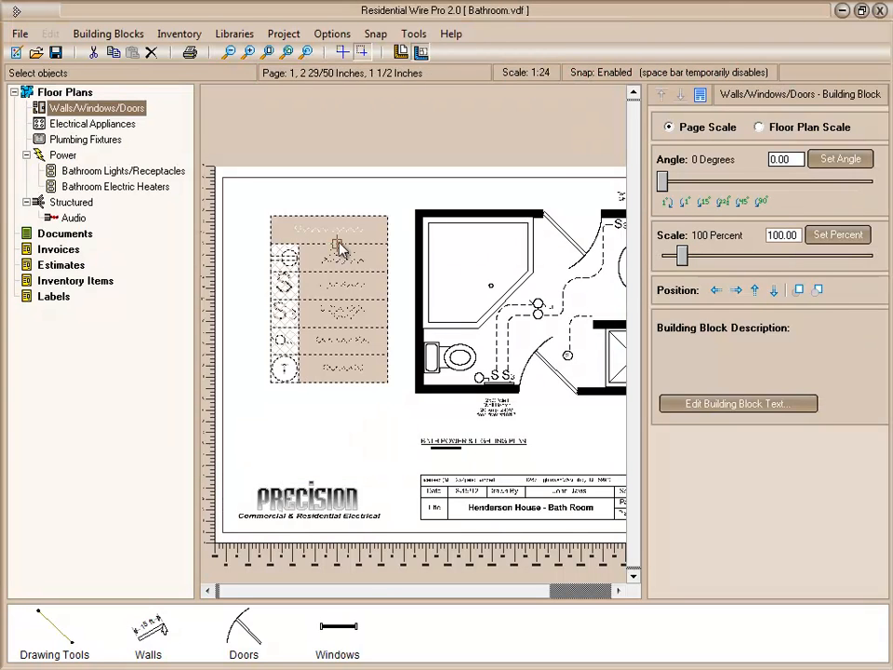
click(344, 207)
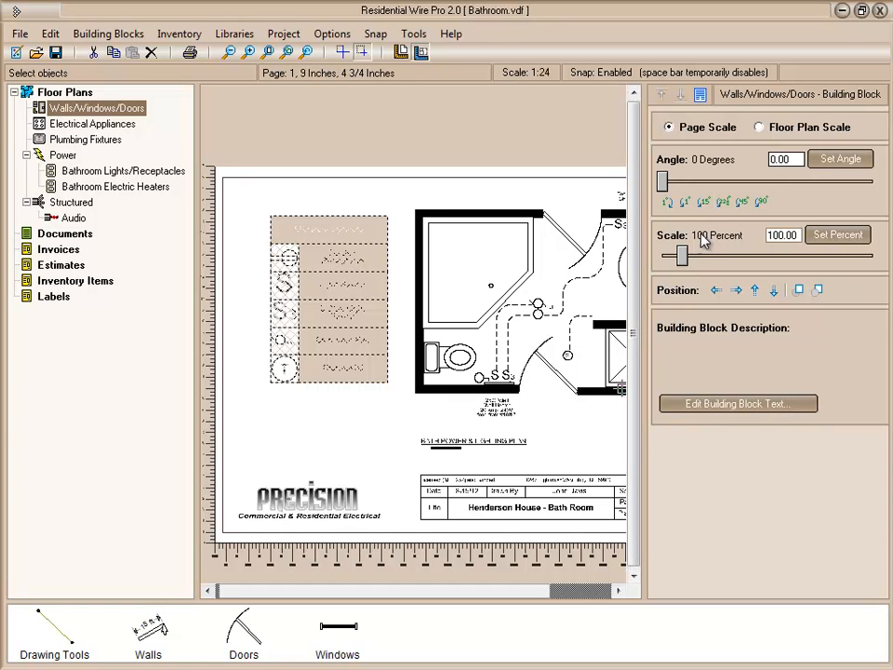
Step: Scale the inserted legend to 54 percent and move it into the upper-left corner of the drawing sheet
drag(682, 261, 672, 263)
drag(281, 415, 291, 255)
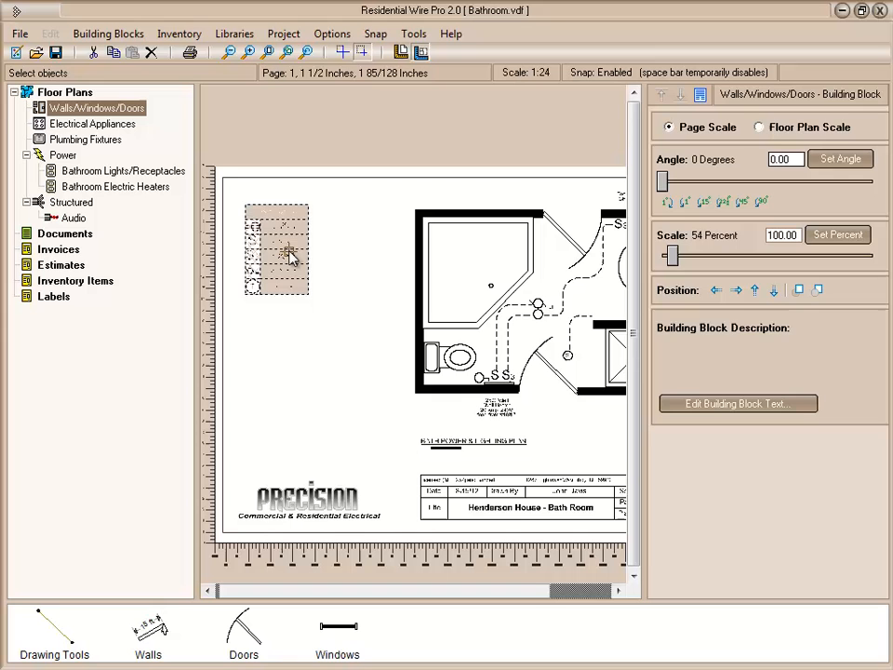
click(377, 252)
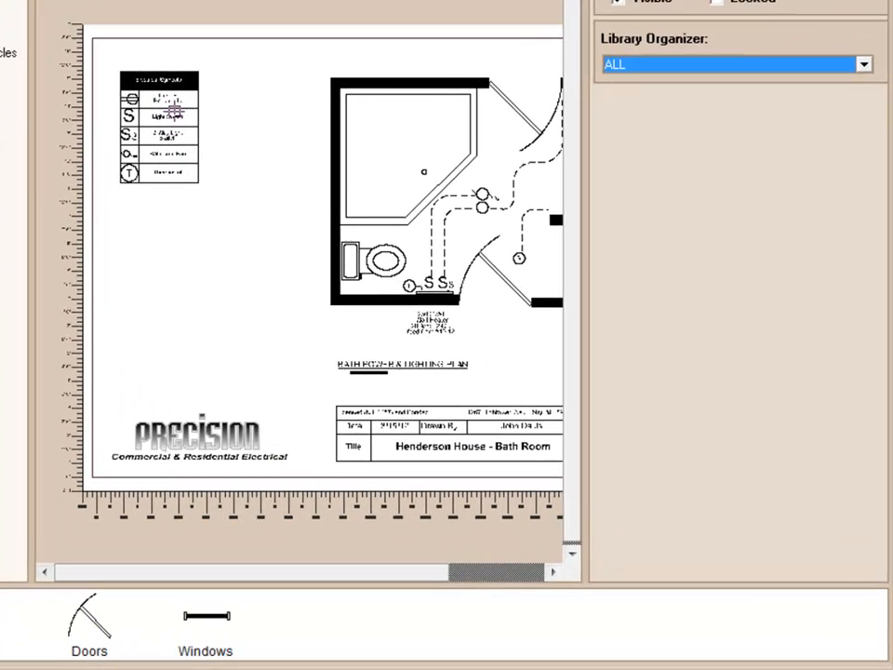
Step: Open the placed legend's building block text for editing, check the labels from Duplex Receptacle to Bath Vent Fan, and cancel without changes
click(165, 113)
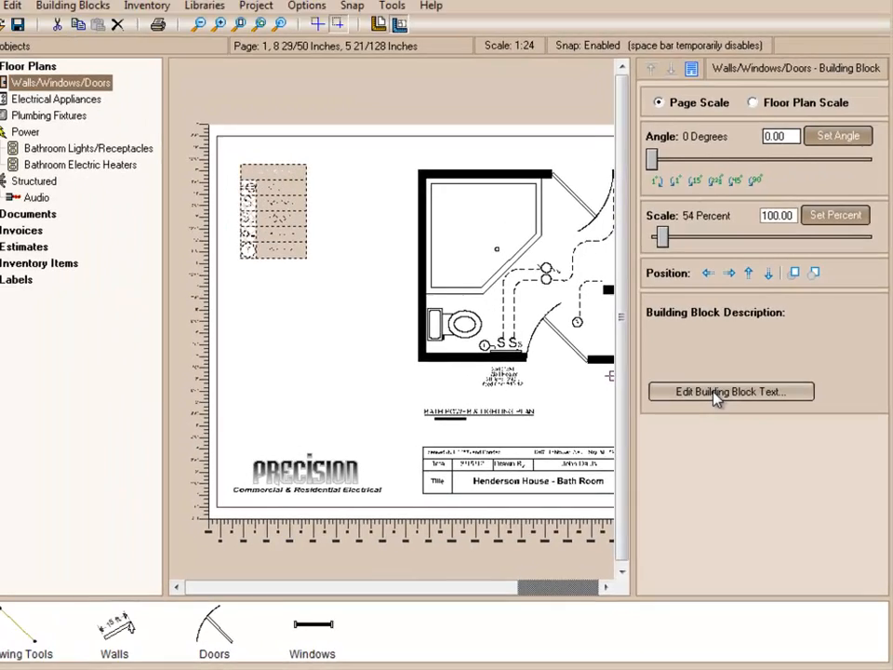
click(696, 349)
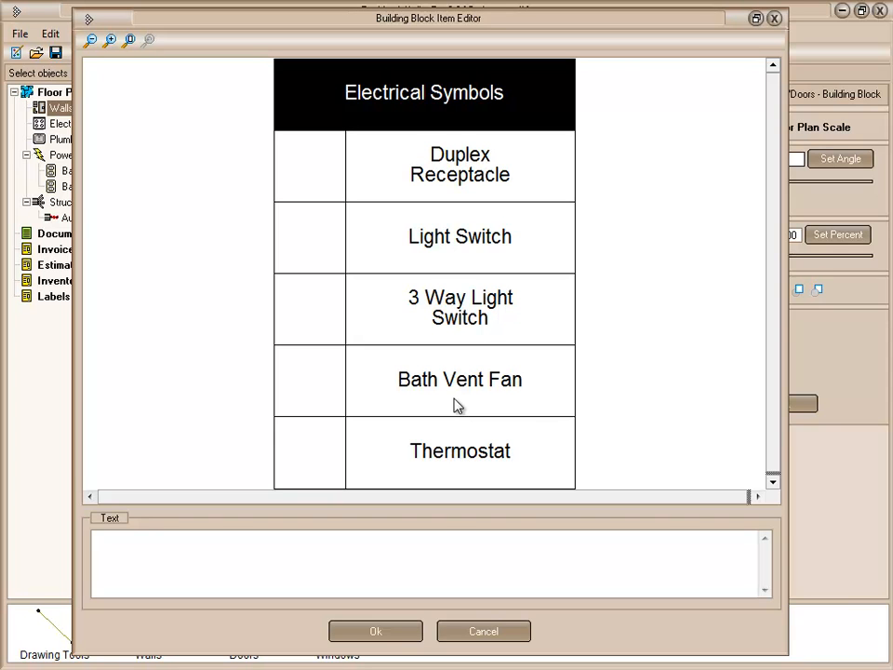
click(475, 176)
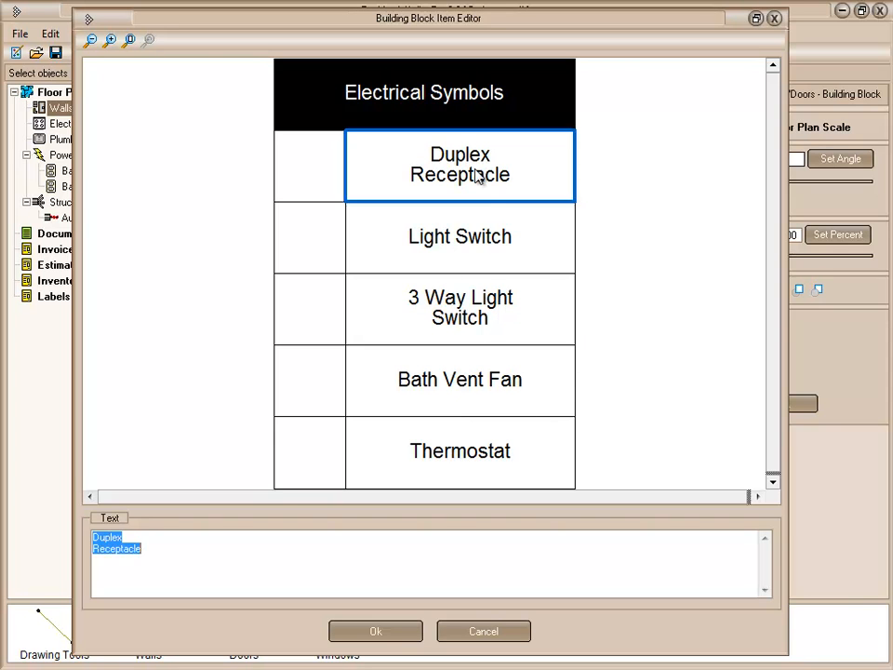
click(478, 251)
click(472, 317)
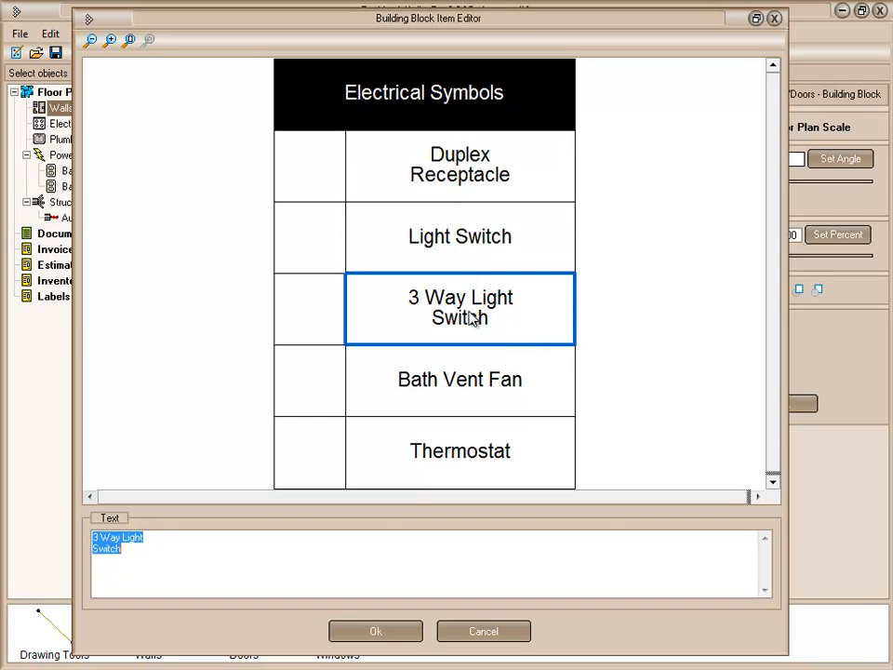
click(462, 383)
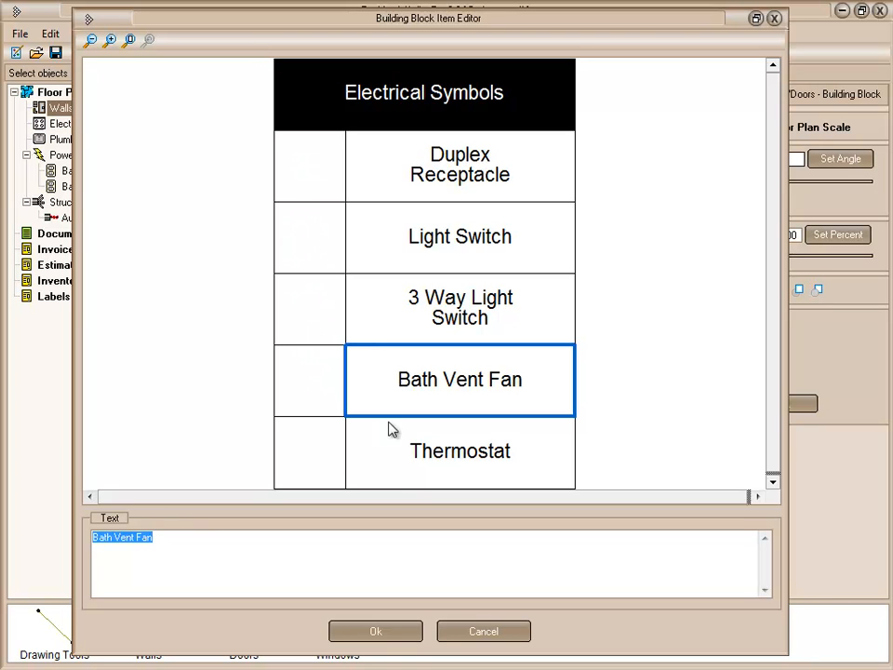
click(478, 630)
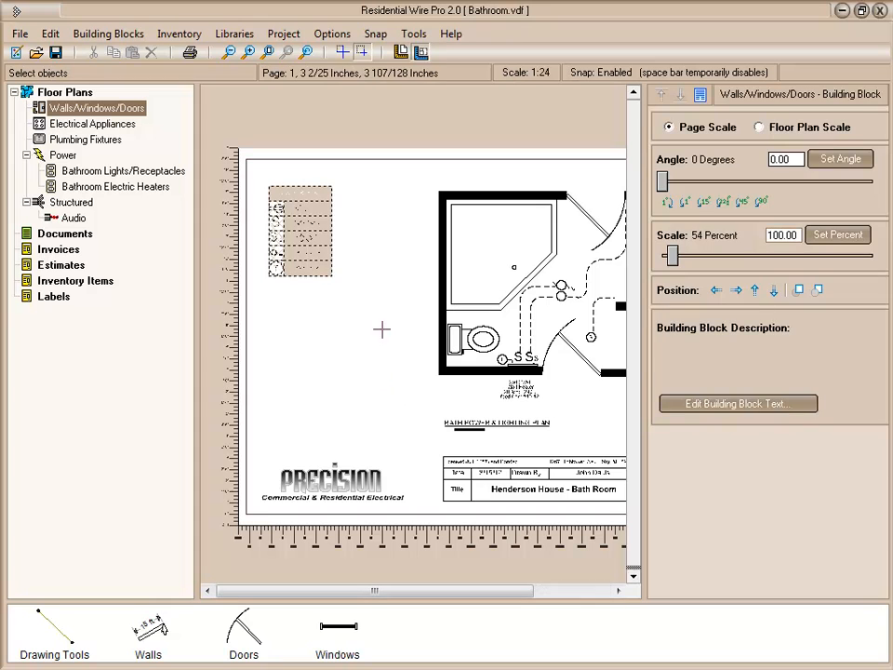
Step: Deselect the legend and examine its symbols and labels up close on the drawing sheet
click(383, 333)
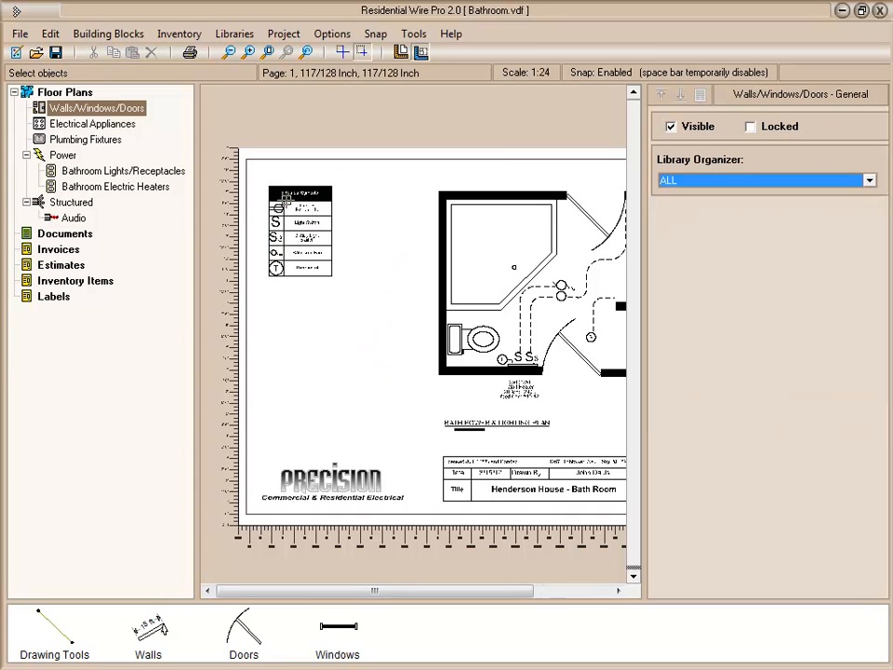
scroll(366, 282, up, 3)
middle_drag(425, 279, 463, 353)
scroll(385, 176, up, 2)
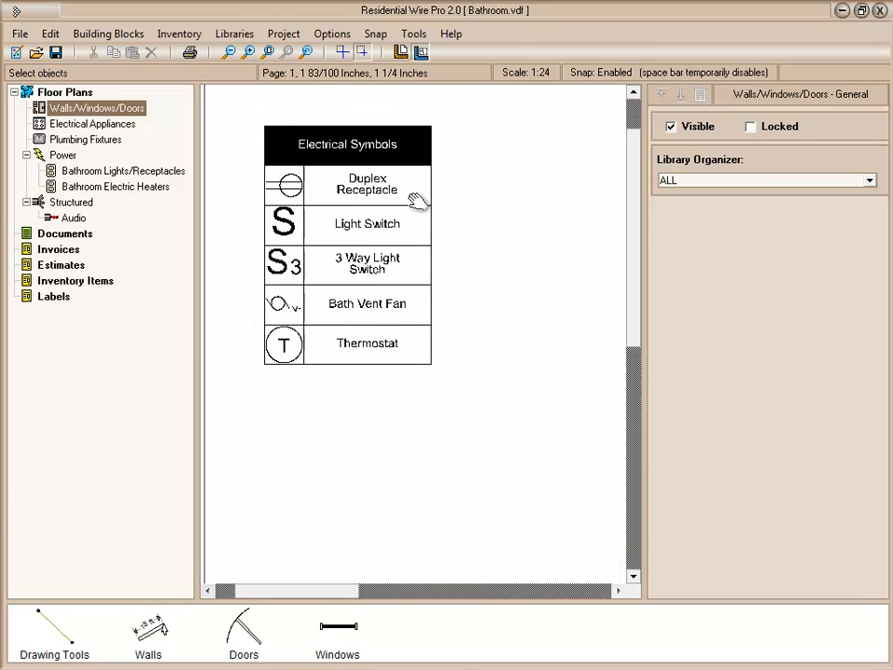